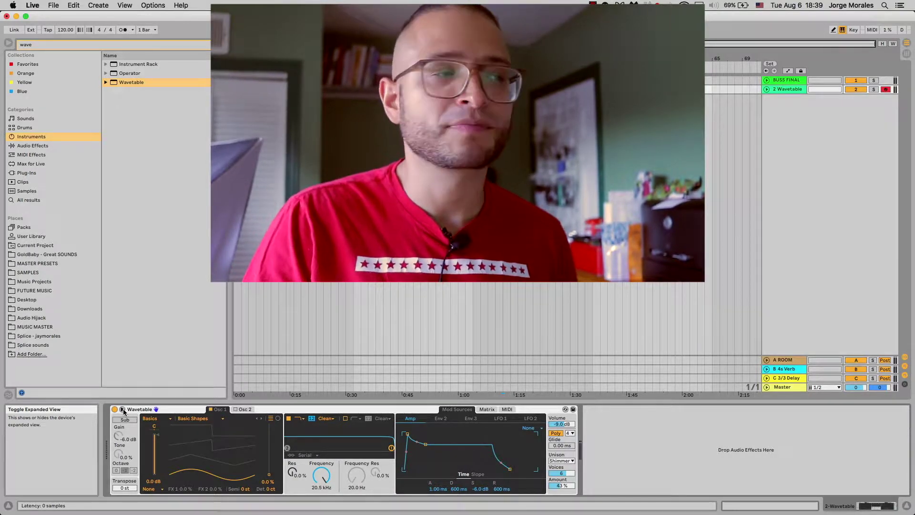
left_click(122, 409)
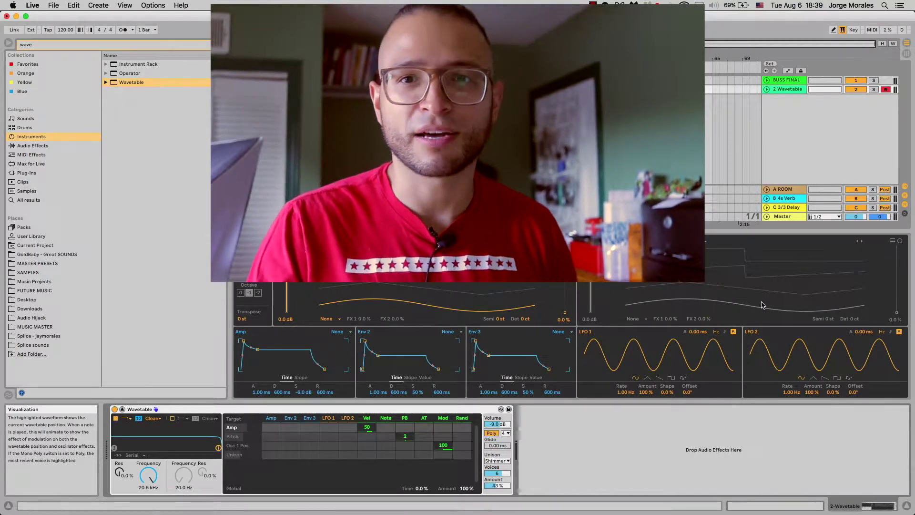
left_click(123, 409)
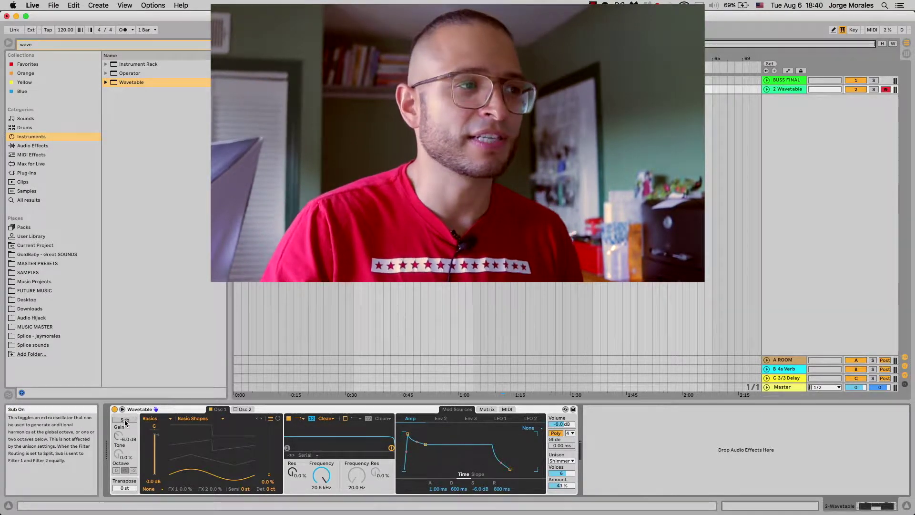
Switch on the sub oscillator and set its tone to 32%.
left_click(125, 420)
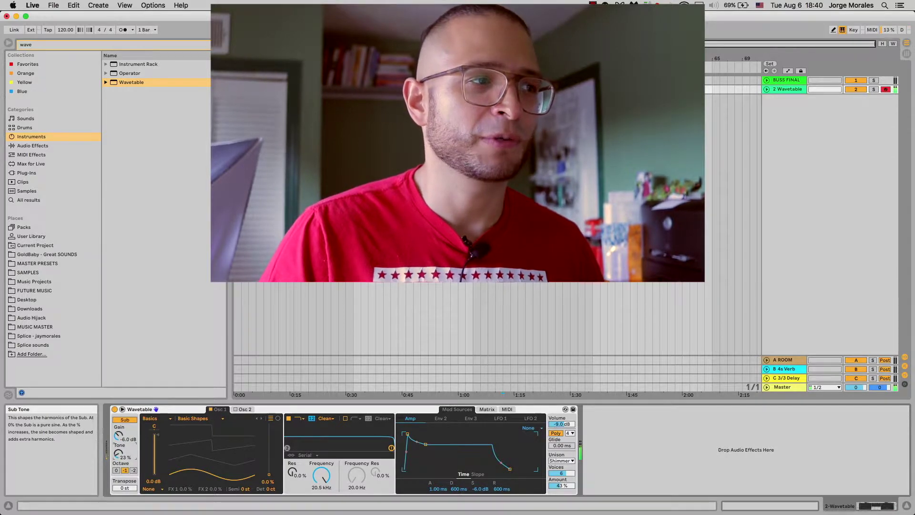
left_click_drag(118, 453, 119, 452)
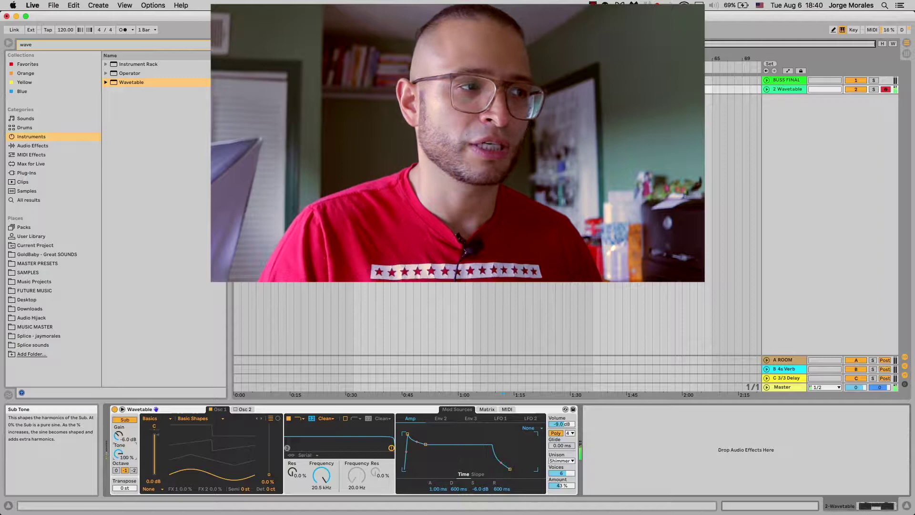
left_click_drag(118, 453, 119, 455)
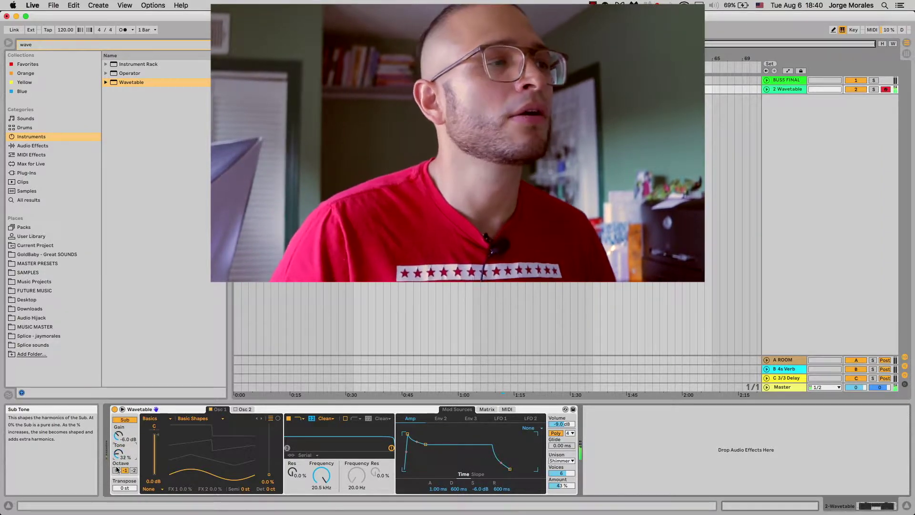
Try sub octave 0 and -1 and a global transpose, then switch the sub oscillator off.
left_click(116, 470)
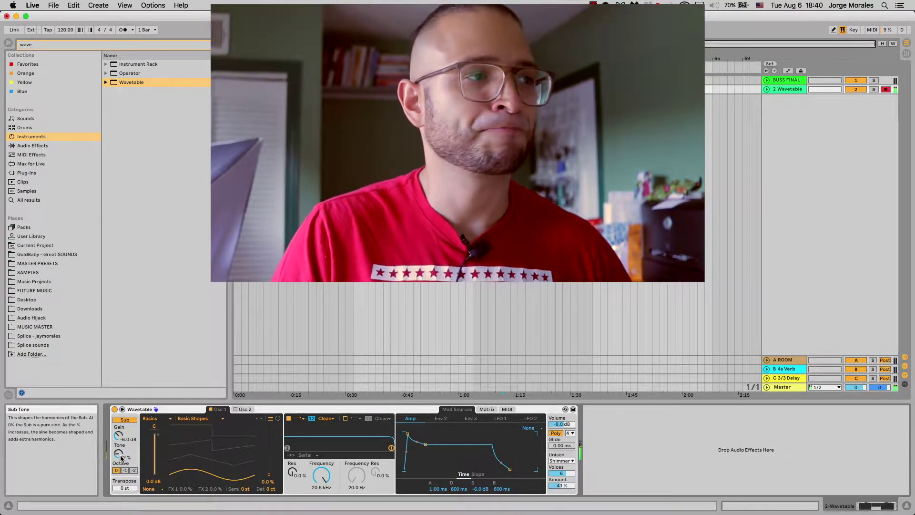
left_click(126, 470)
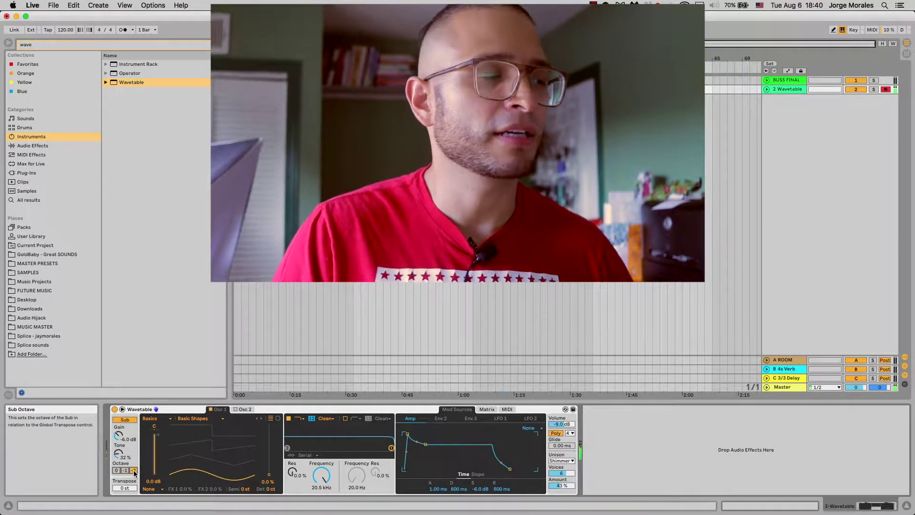
mouse_move(126, 487)
left_mouse_down()
mouse_move(125, 500)
mouse_move(125, 476)
left_mouse_up()
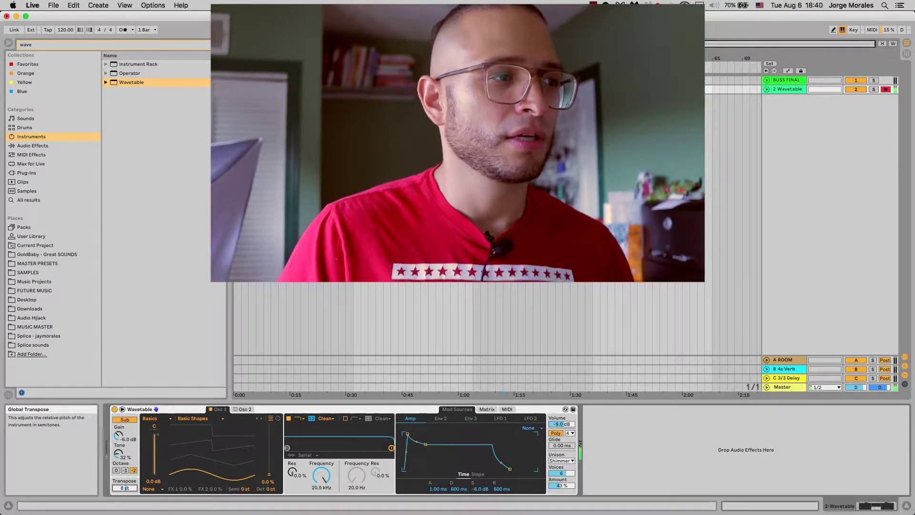
left_click(125, 420)
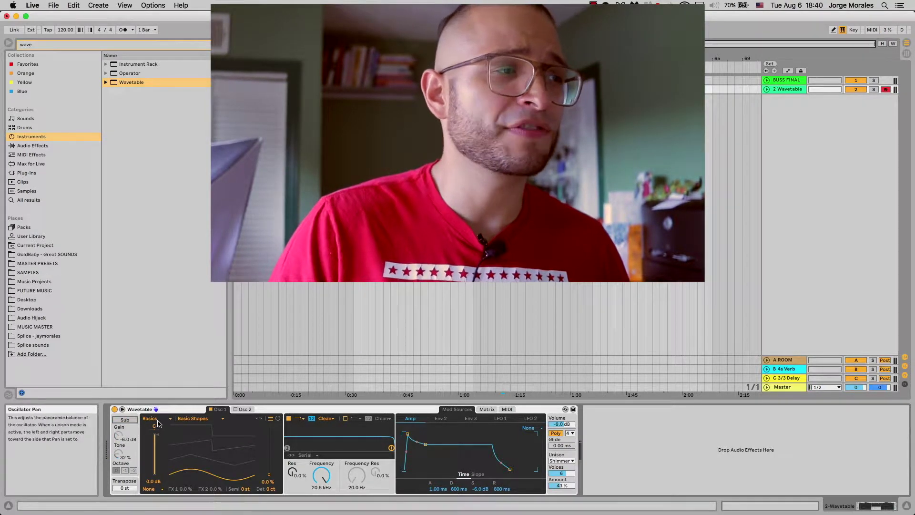
left_click(155, 421)
left_click(156, 421)
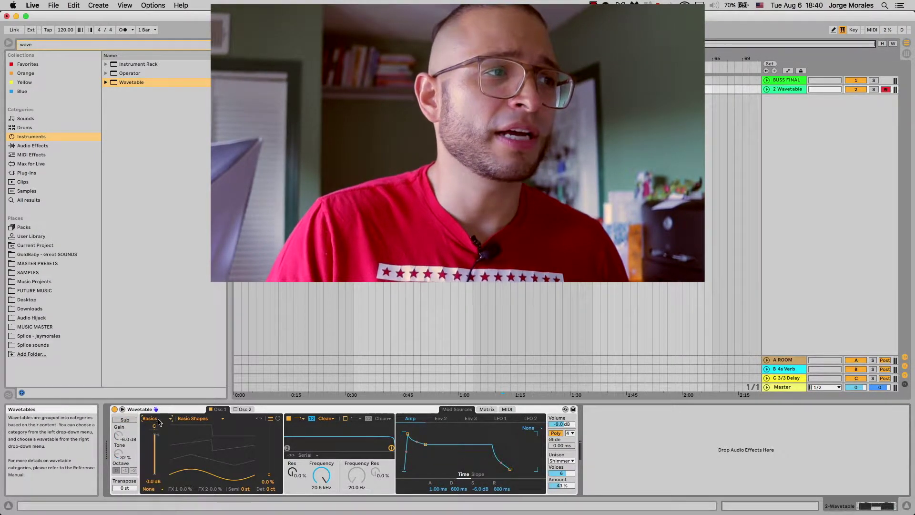
left_click(191, 420)
left_click(186, 422)
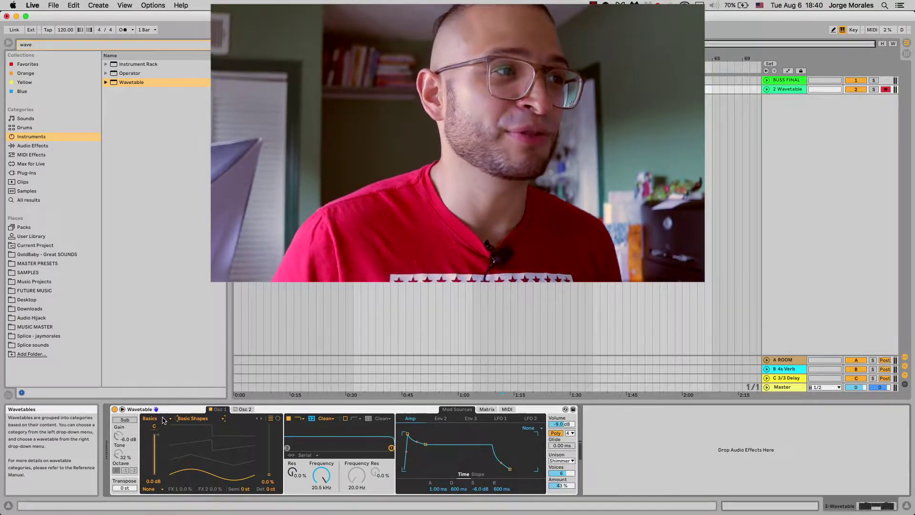
left_click(163, 418)
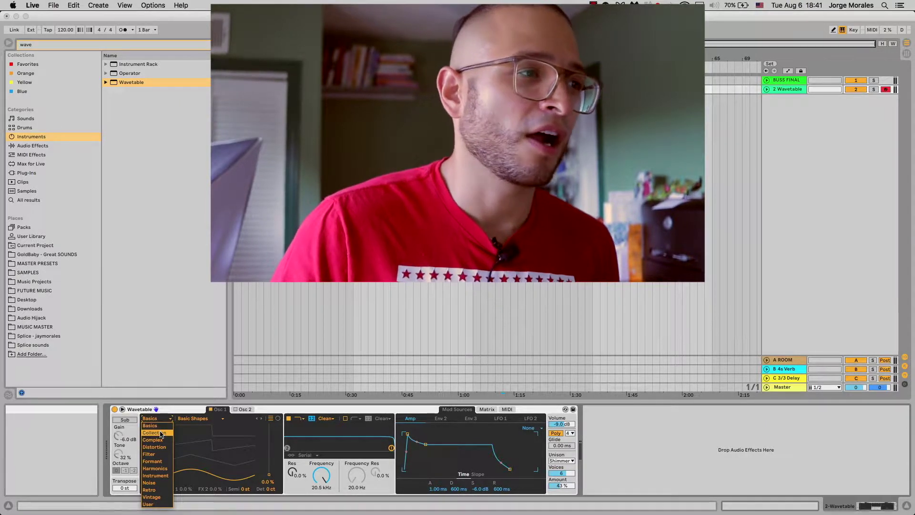
left_click(161, 433)
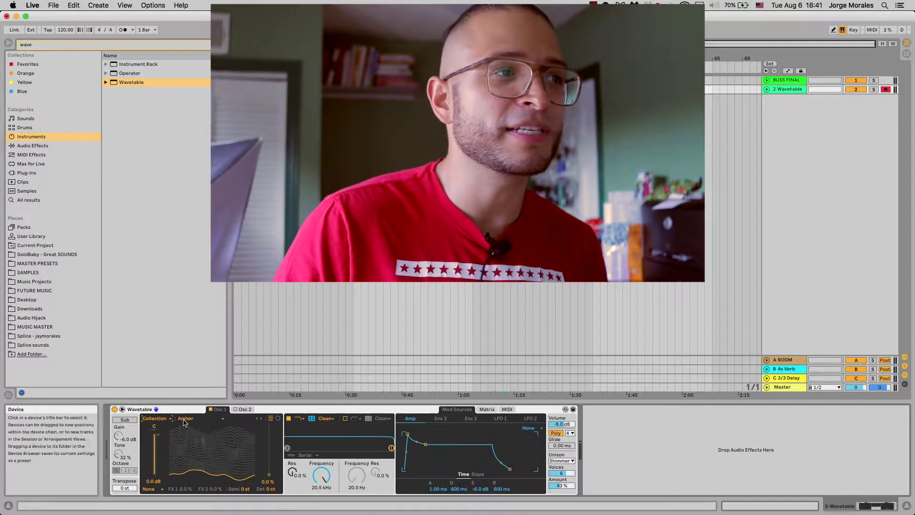
left_click(185, 419)
left_click(185, 418)
left_click(169, 421)
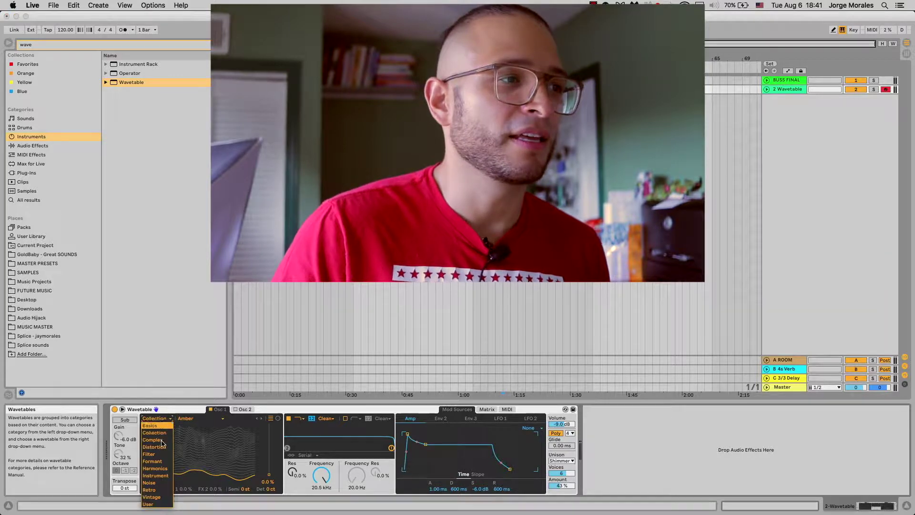
left_click(162, 436)
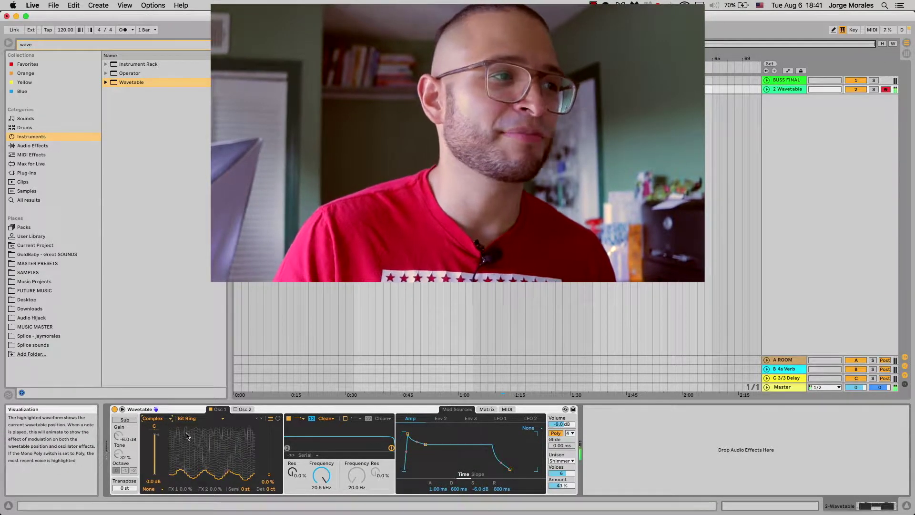
left_click(162, 418)
left_click(162, 431)
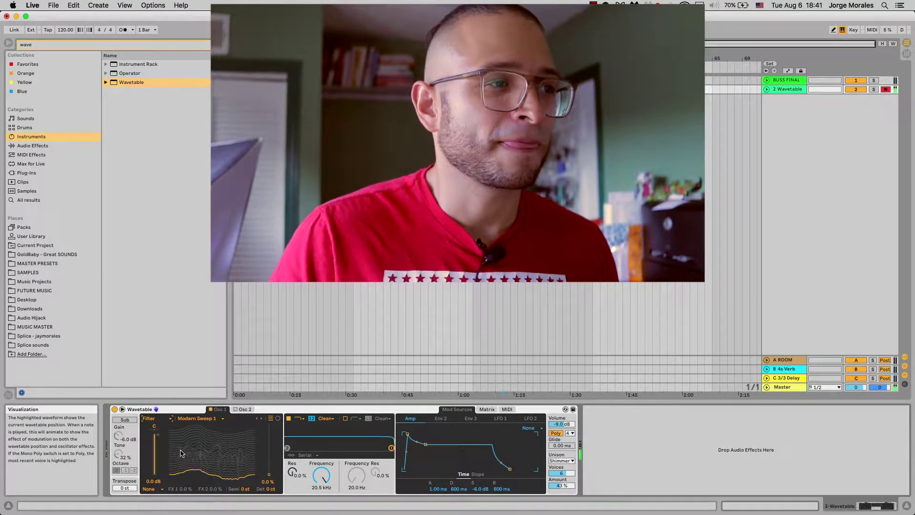
left_click(162, 418)
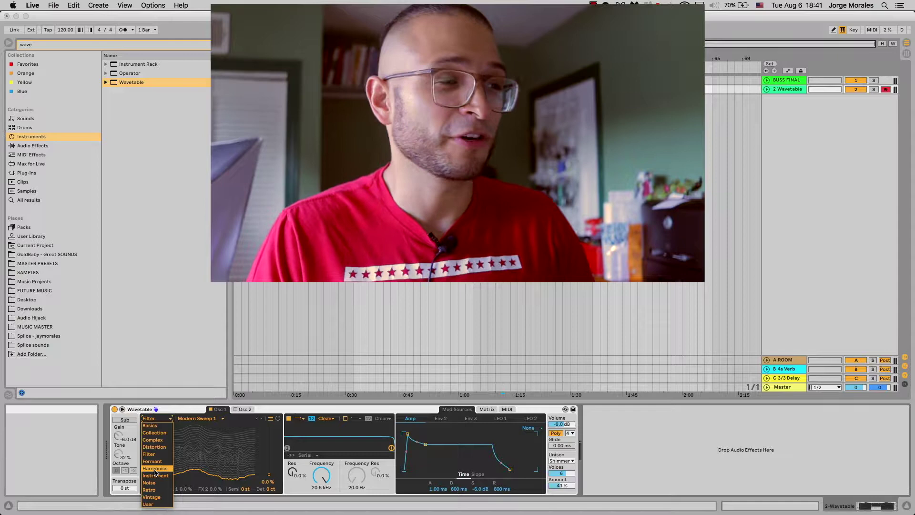
left_click(154, 468)
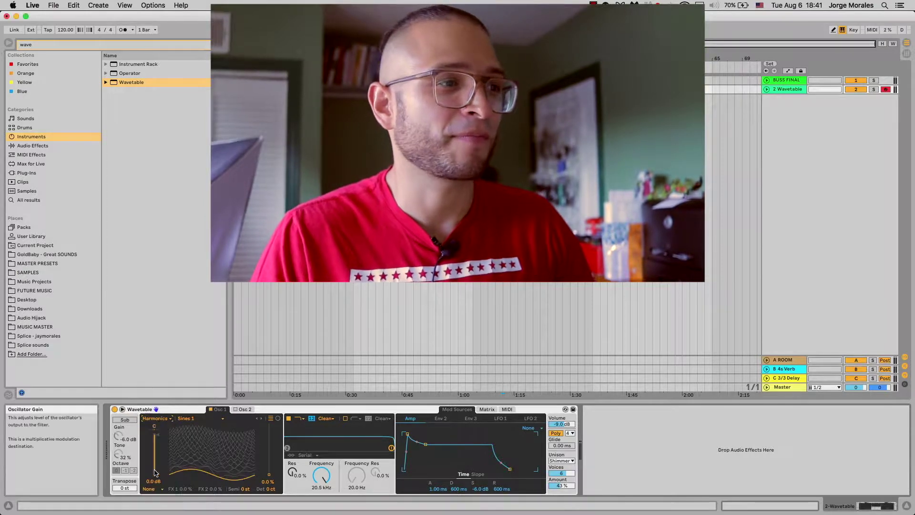
left_click(157, 419)
left_click(172, 426)
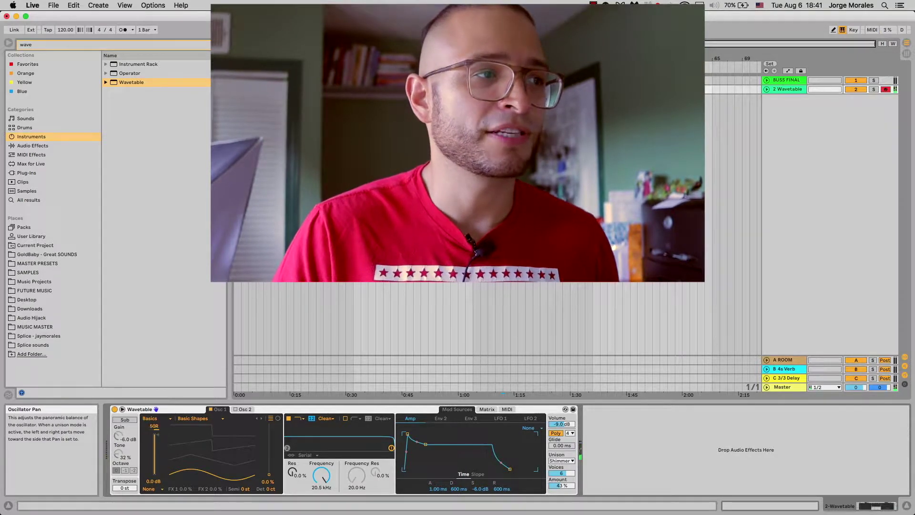
Pull Oscillator 1's pan back toward center, then sweep wave position up and back to 0.0%.
left_click_drag(154, 425, 154, 434)
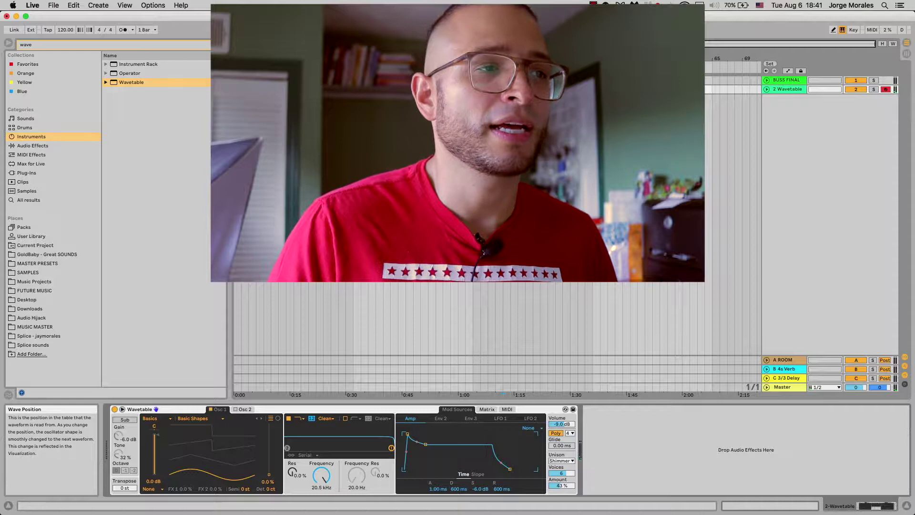
left_click_drag(268, 474, 268, 423)
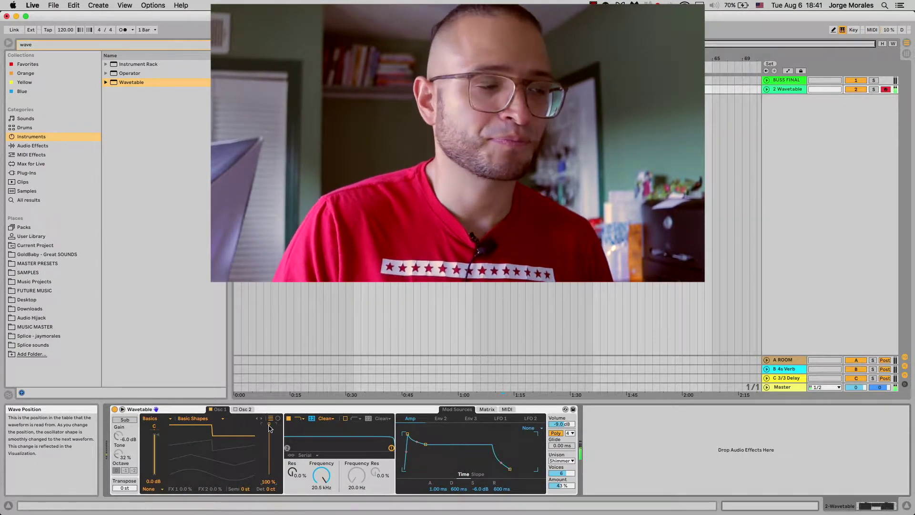
left_click_drag(269, 423, 269, 474)
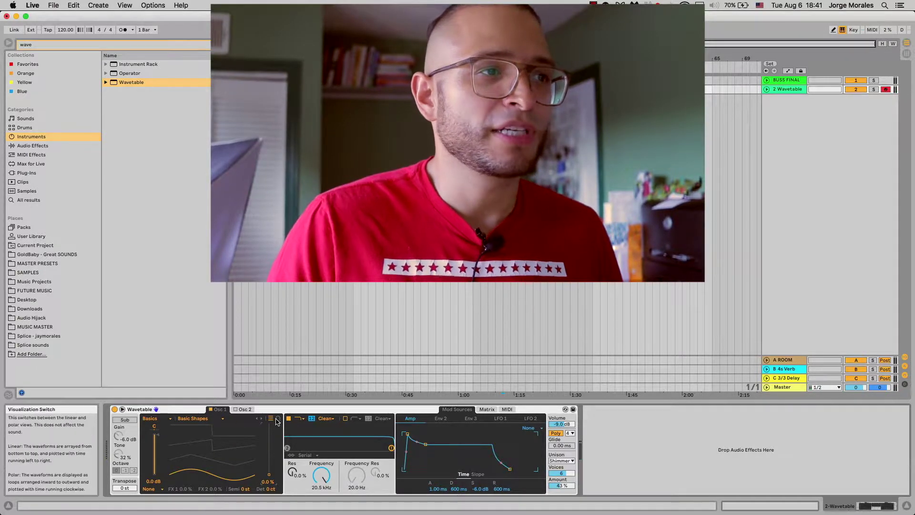
Switch Oscillator 1's waveform display to polar view and nudge the wave position up.
left_click(271, 427)
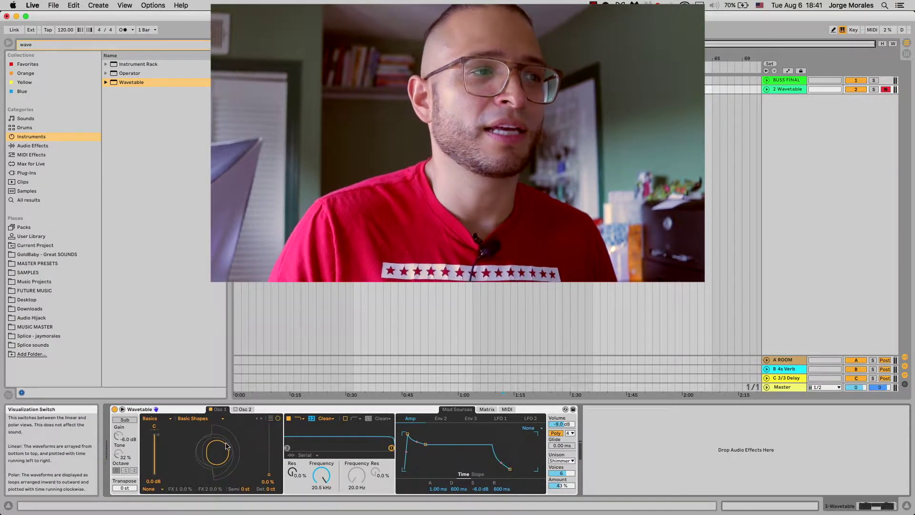
mouse_move(267, 475)
left_mouse_down()
mouse_move(269, 423)
mouse_move(269, 474)
left_mouse_up()
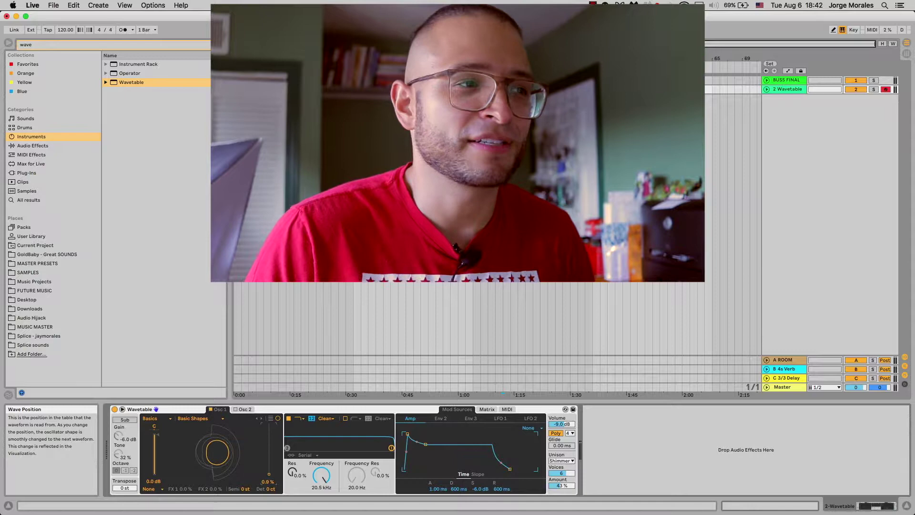
left_click_drag(269, 474, 269, 470)
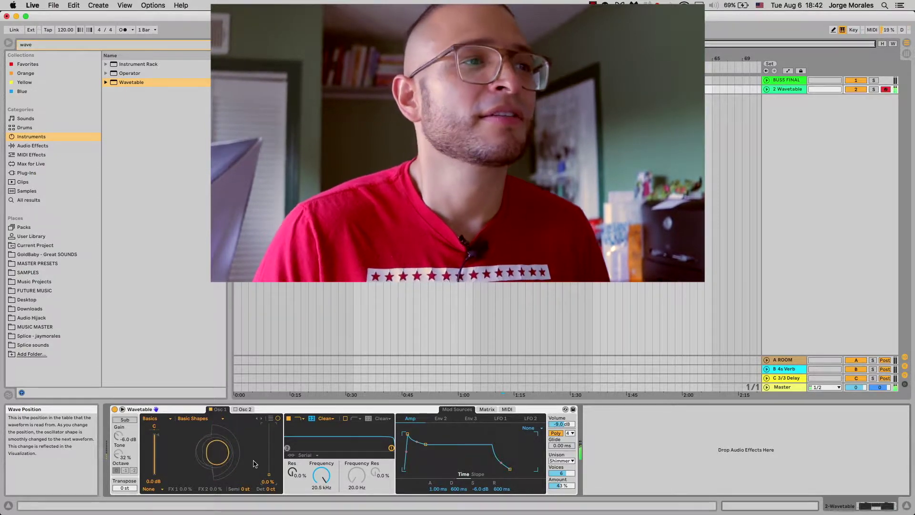
left_click(201, 418)
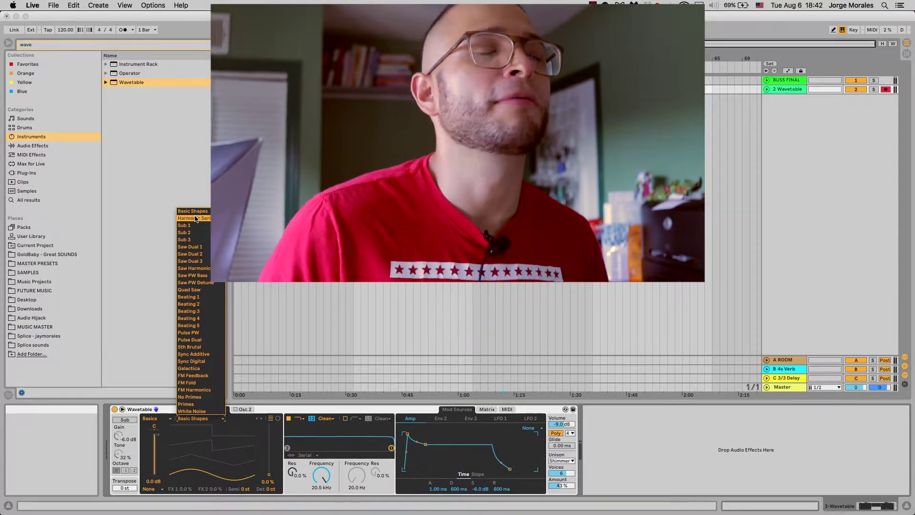
Try the Harmonic Series and Quad Saw wavetables, moving wave position to 40% and 96%.
left_click(195, 219)
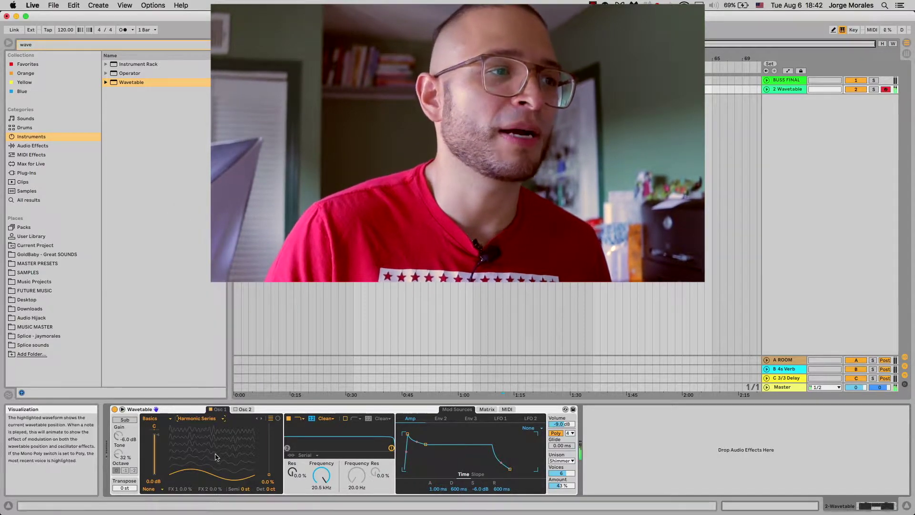
mouse_move(269, 474)
left_mouse_down()
mouse_move(269, 436)
mouse_move(269, 474)
left_mouse_up()
left_click(215, 422)
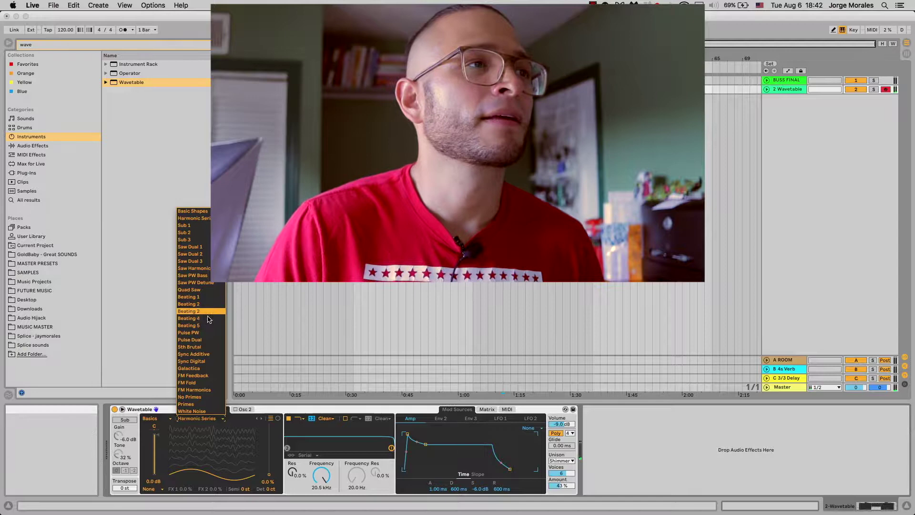
left_click(200, 297)
mouse_move(268, 474)
left_mouse_down()
mouse_move(268, 426)
mouse_move(268, 475)
left_mouse_up()
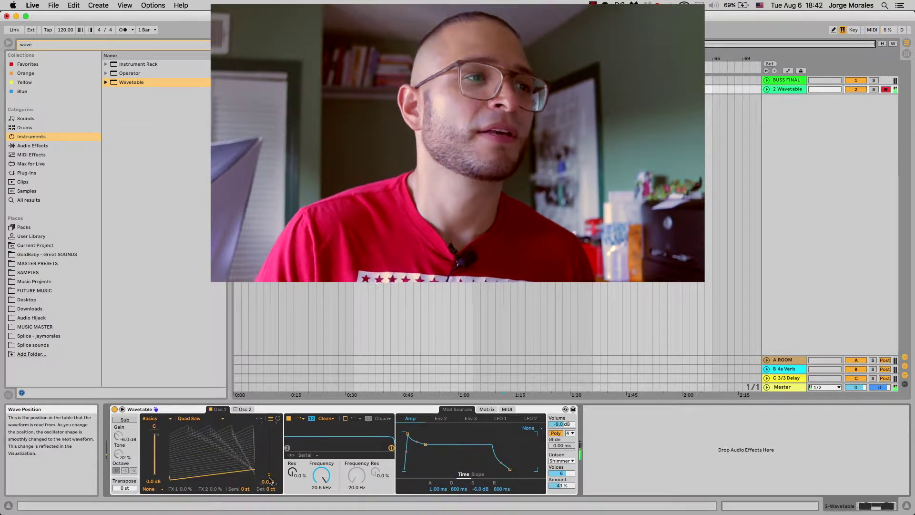
Switch Oscillator 1 to the Beating 2 wavetable and move through its wave positions.
left_click(201, 422)
left_click(195, 307)
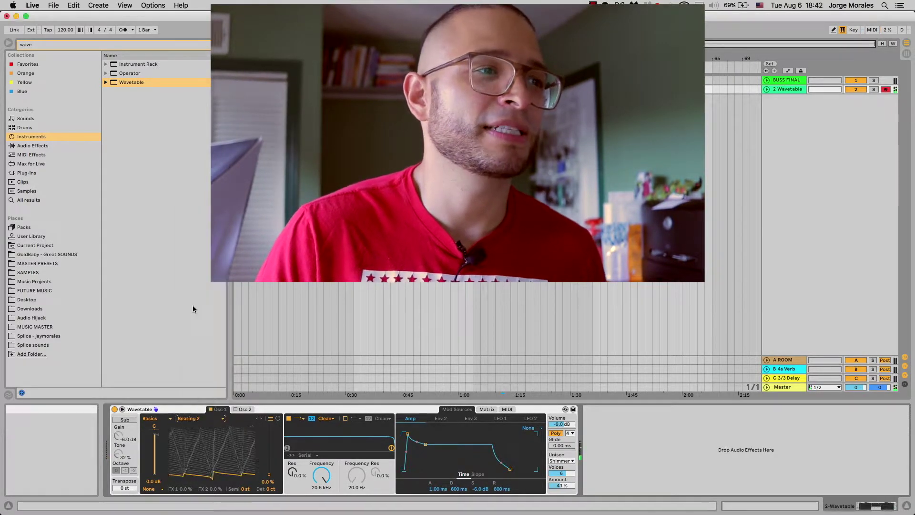
mouse_move(268, 475)
left_mouse_down()
mouse_move(269, 433)
mouse_move(269, 474)
left_mouse_up()
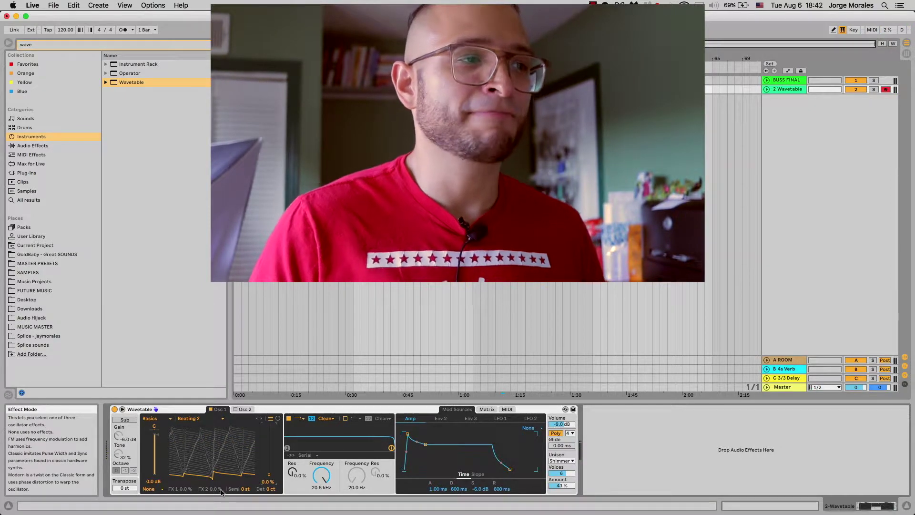
Set Oscillator 1's effect mode to Classic and raise the pulse width slightly.
left_click(151, 489)
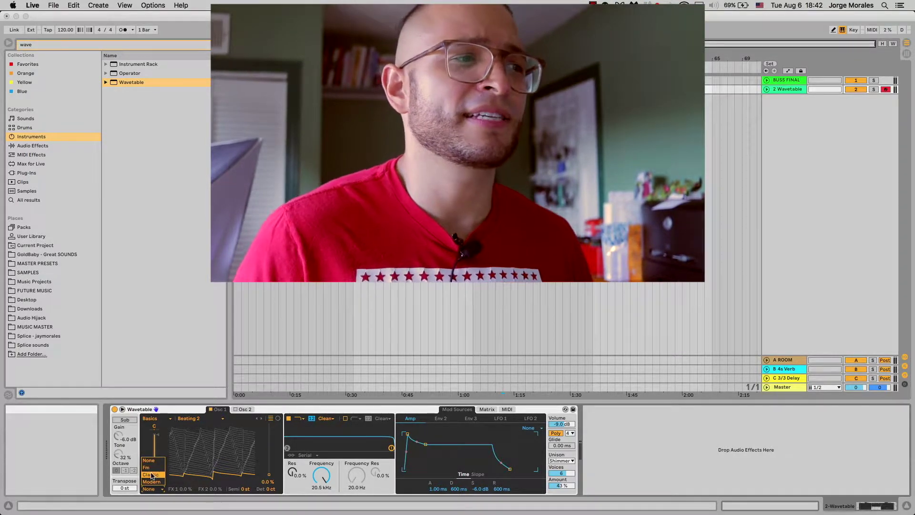
left_click(151, 474)
mouse_move(188, 490)
left_mouse_down()
mouse_move(188, 480)
mouse_move(188, 489)
mouse_move(215, 482)
mouse_move(215, 469)
mouse_move(184, 491)
mouse_move(188, 479)
mouse_move(188, 501)
mouse_move(187, 491)
left_mouse_up()
Switch the effect mode to Fm with 0% amount and 0 st transpose.
left_click(153, 488)
left_click(152, 471)
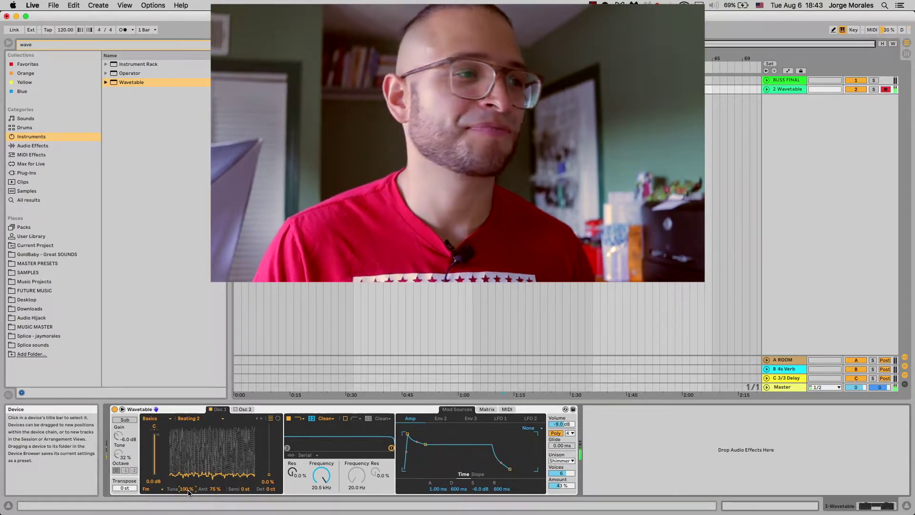
left_click_drag(216, 488, 246, 497)
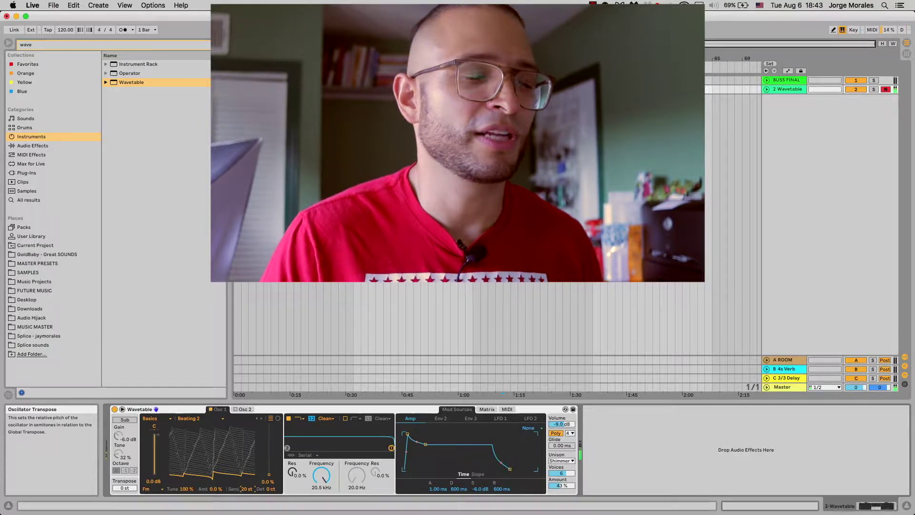
left_click_drag(246, 493, 247, 505)
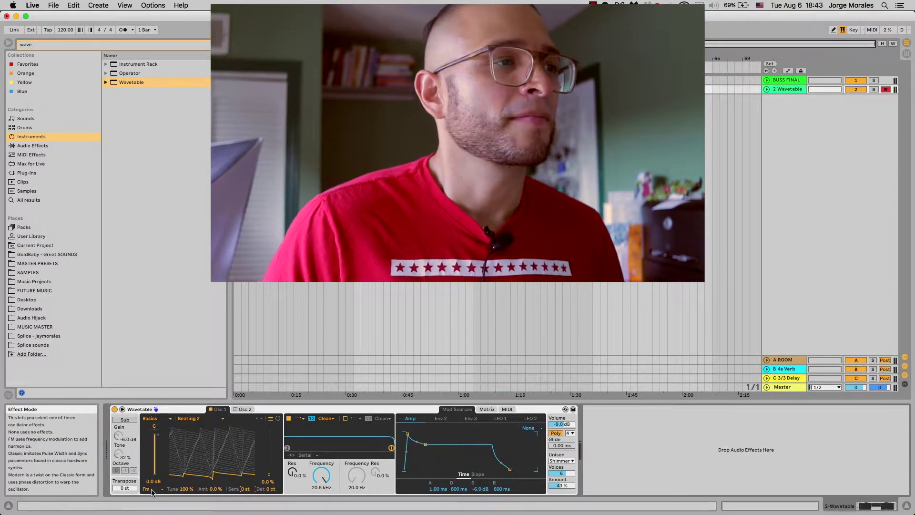
Compare Classic, Fm and Modern effect modes, then set the effect mode to None.
left_click(151, 491)
left_click(151, 475)
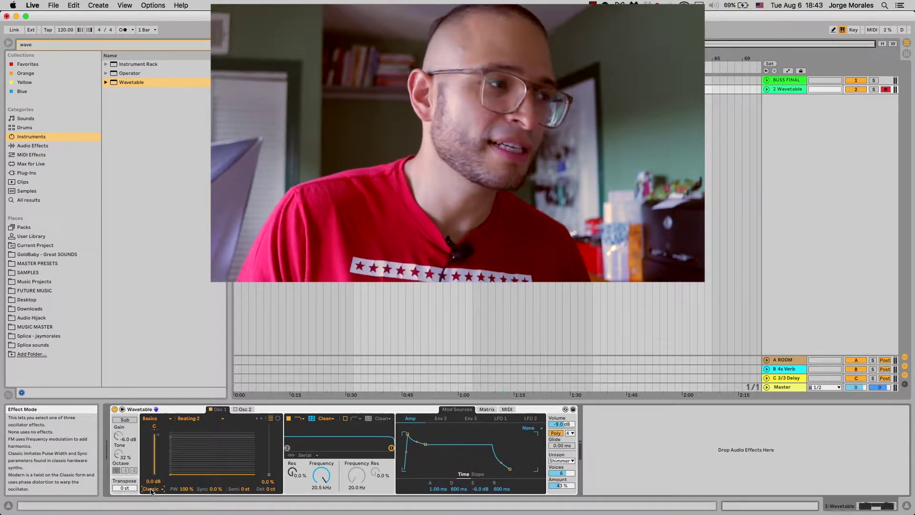
left_click(152, 491)
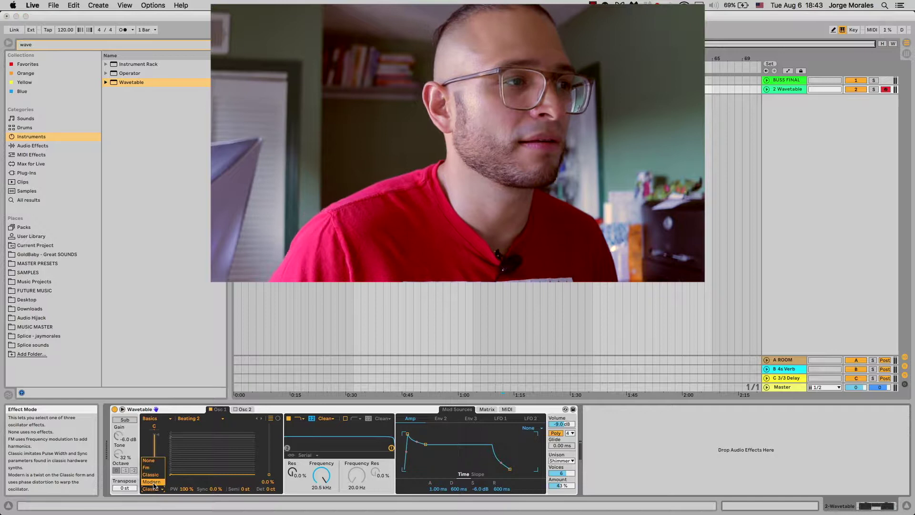
left_click(151, 468)
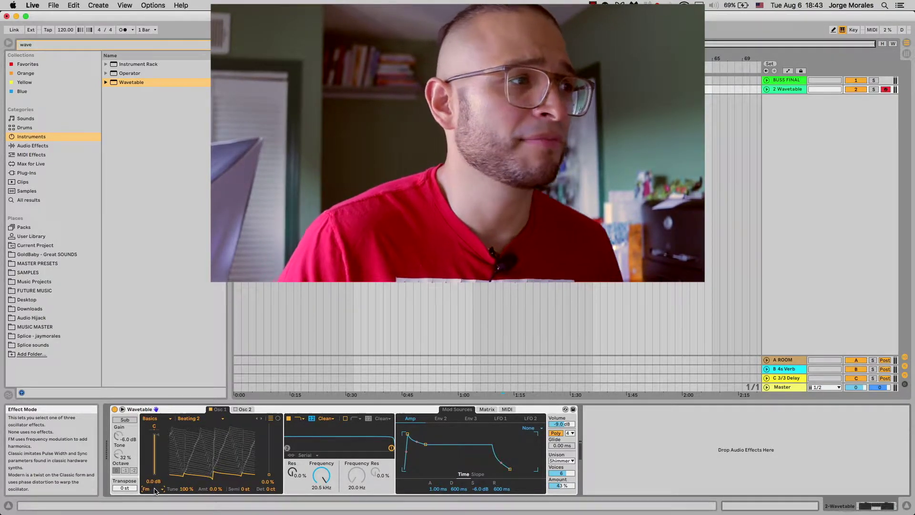
left_click(155, 490)
left_click(153, 483)
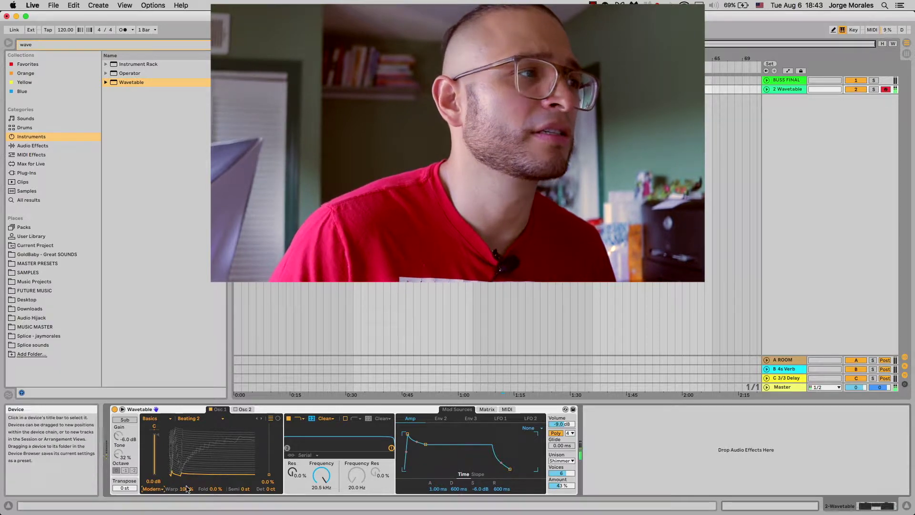
left_click(152, 488)
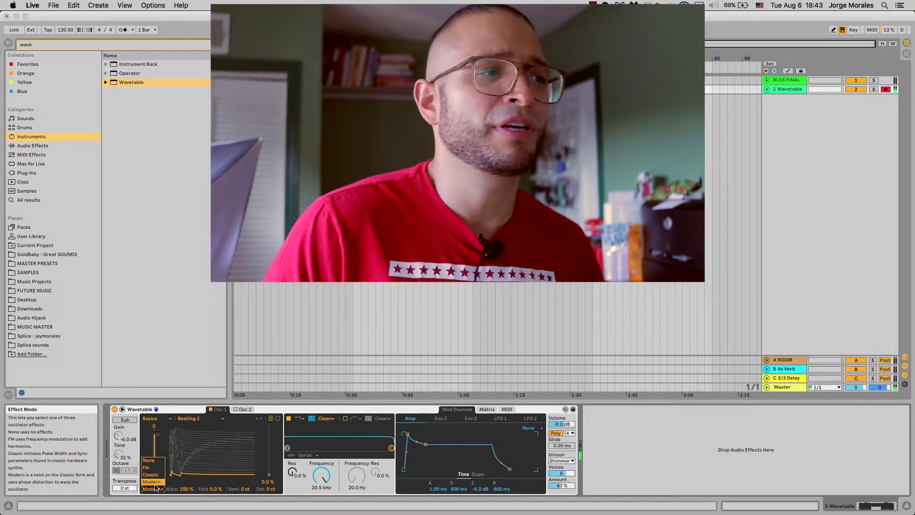
left_click(151, 461)
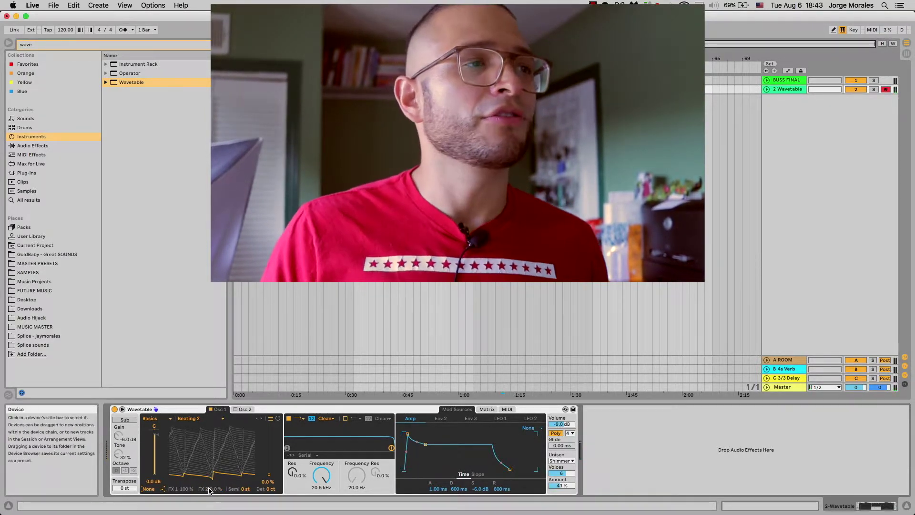
Turn on Oscillator 2, then return to Oscillator 1's settings.
left_click(235, 410)
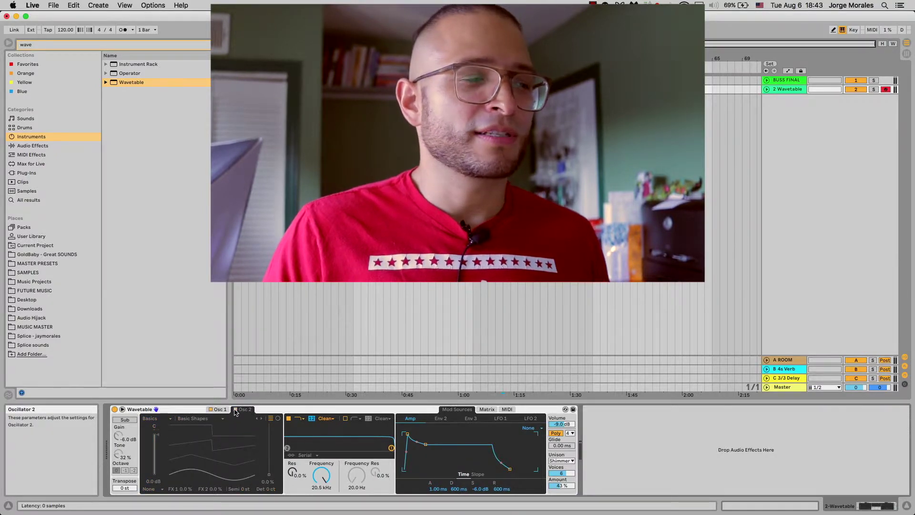
left_click(235, 410)
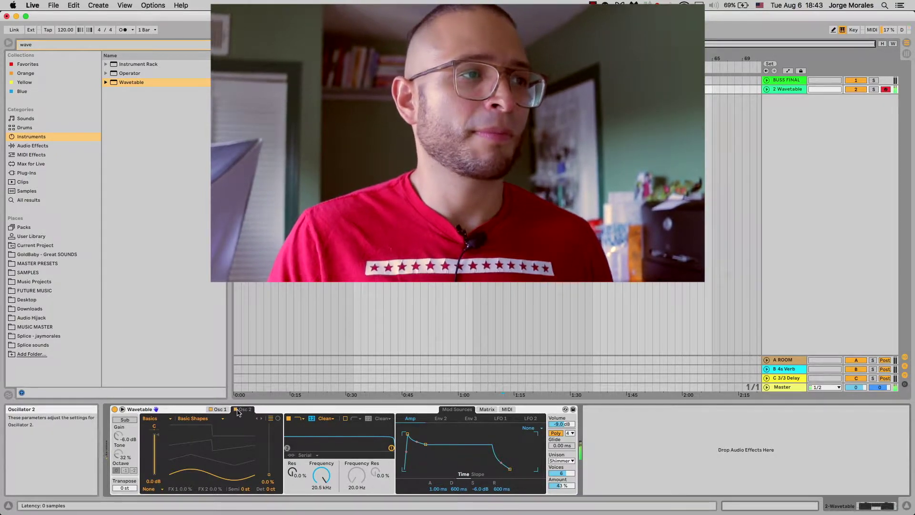
left_click(220, 408)
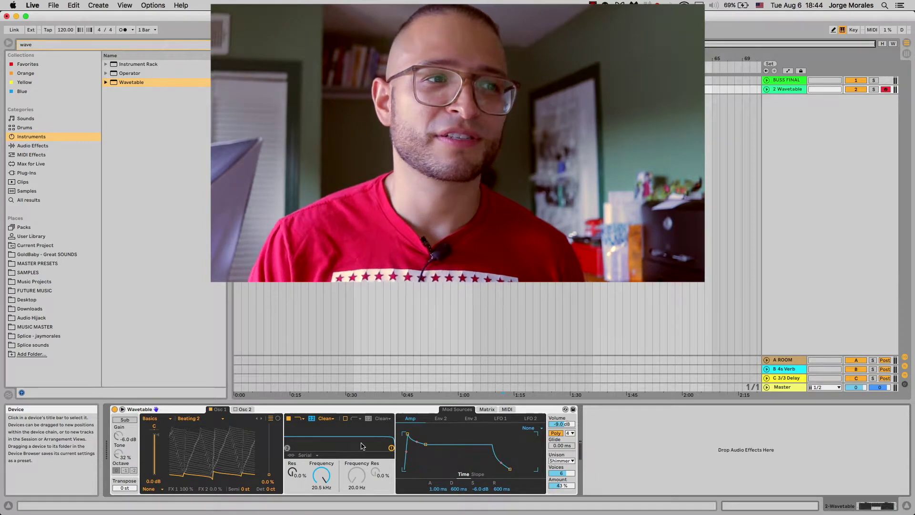
Try Parallel, Split and Serial filter routing, settling on Split.
left_click(301, 457)
left_click(306, 465)
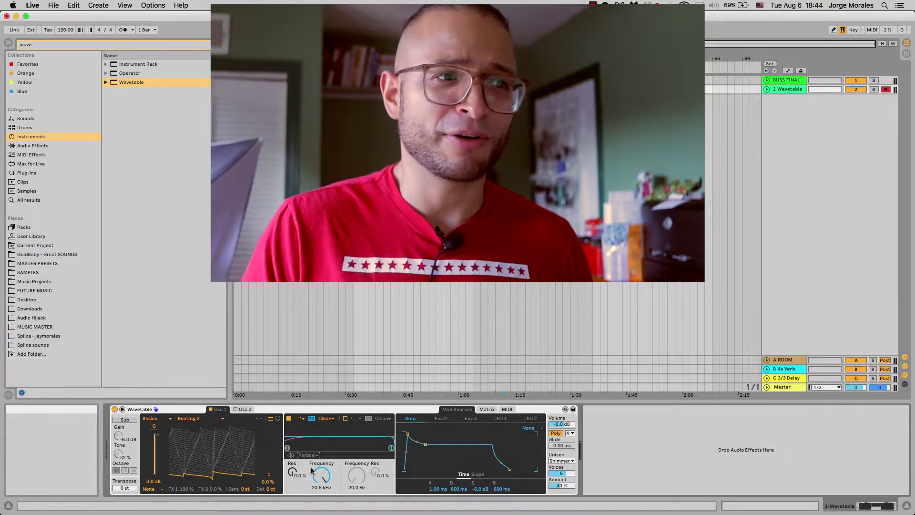
left_click(305, 455)
left_click(304, 476)
left_click(305, 455)
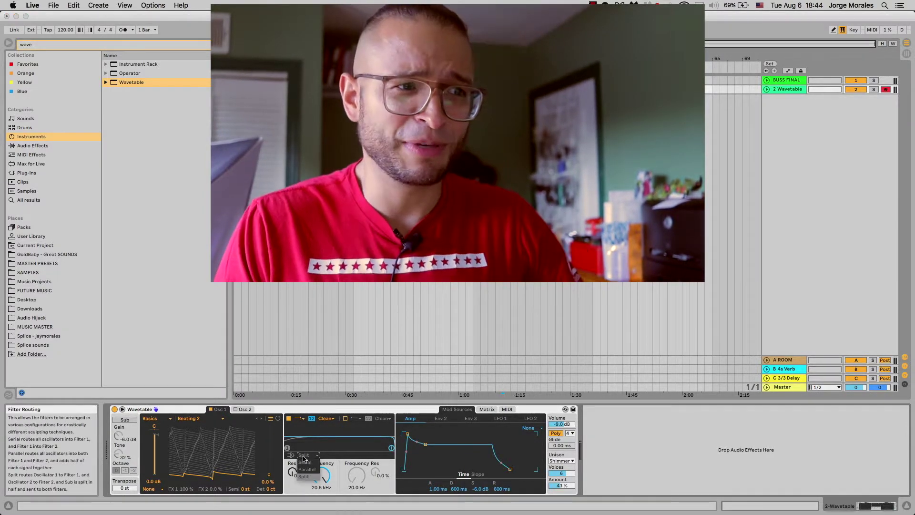
left_click(306, 461)
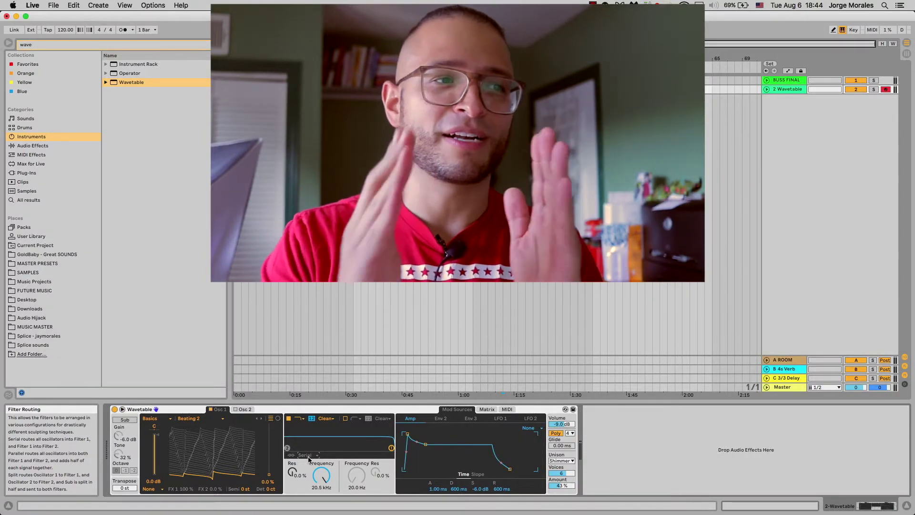
left_click(308, 455)
left_click(307, 464)
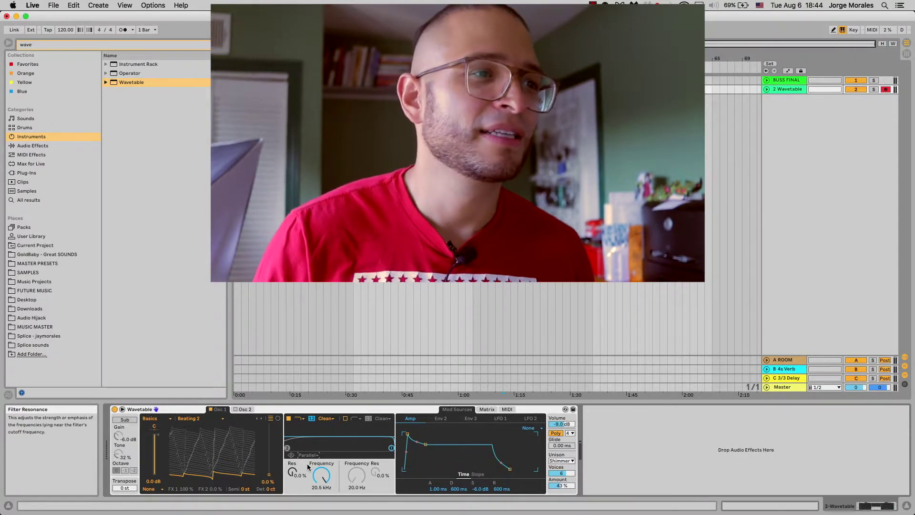
left_click(308, 455)
left_click(305, 477)
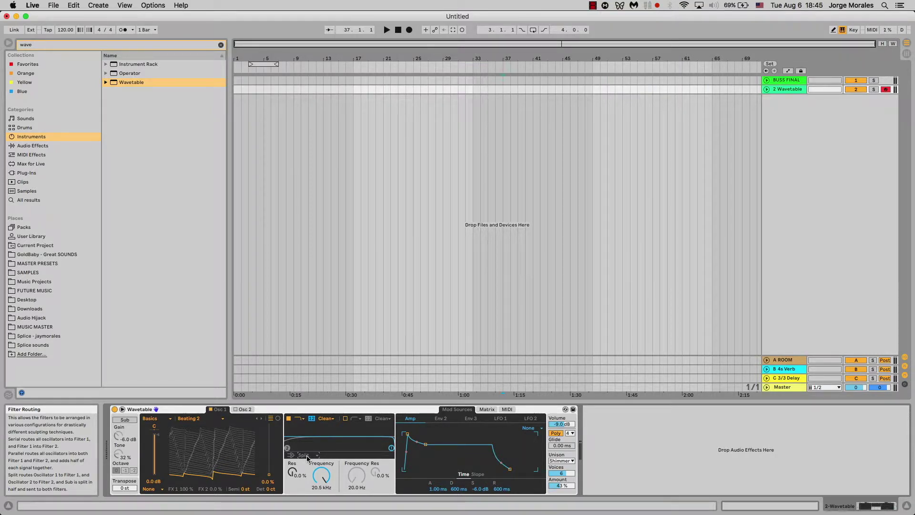
left_click(305, 456)
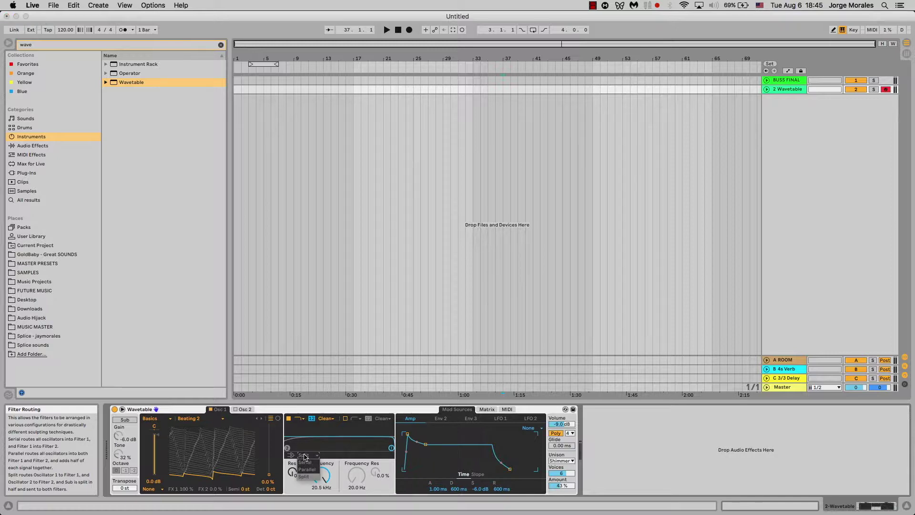
left_click(305, 456)
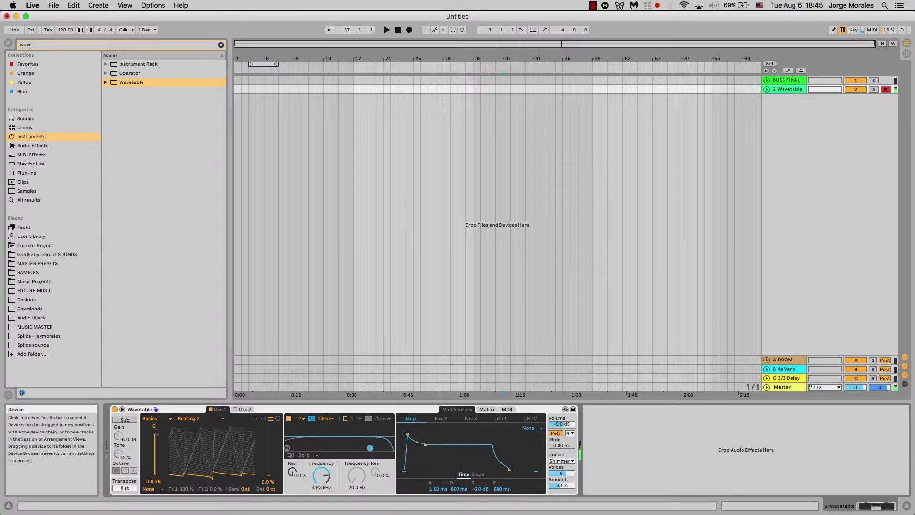
Lower Filter 1's cutoff, enable Filter 2, and set it to 1.15 kHz with 21% resonance.
left_click_drag(370, 447, 347, 444)
left_click(345, 419)
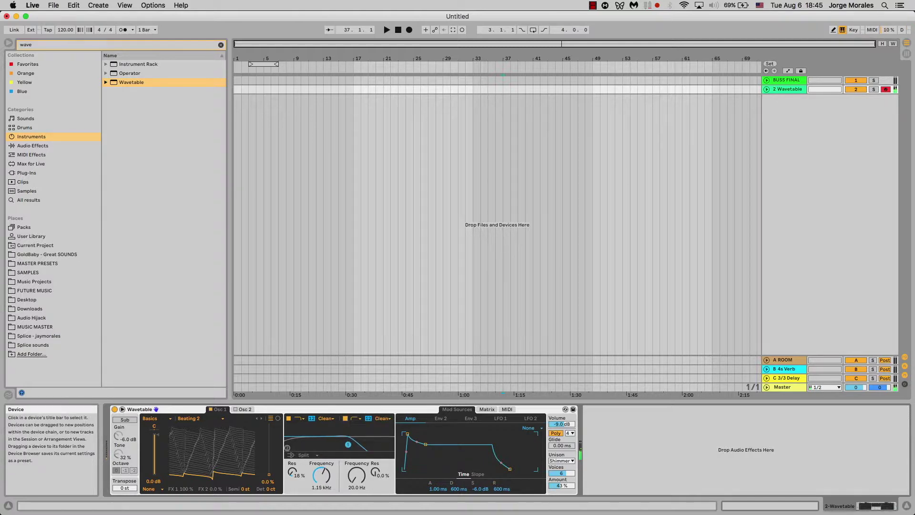
left_click_drag(287, 447, 351, 443)
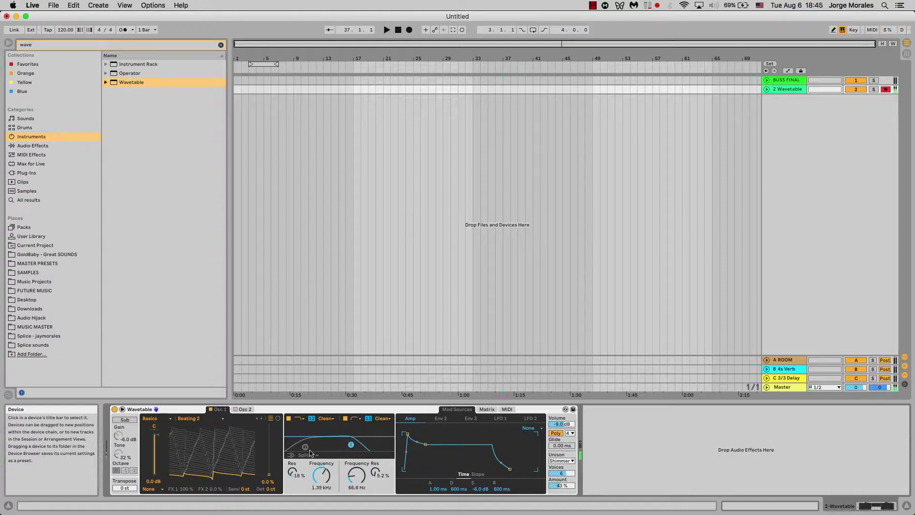
left_click_drag(309, 450, 321, 446)
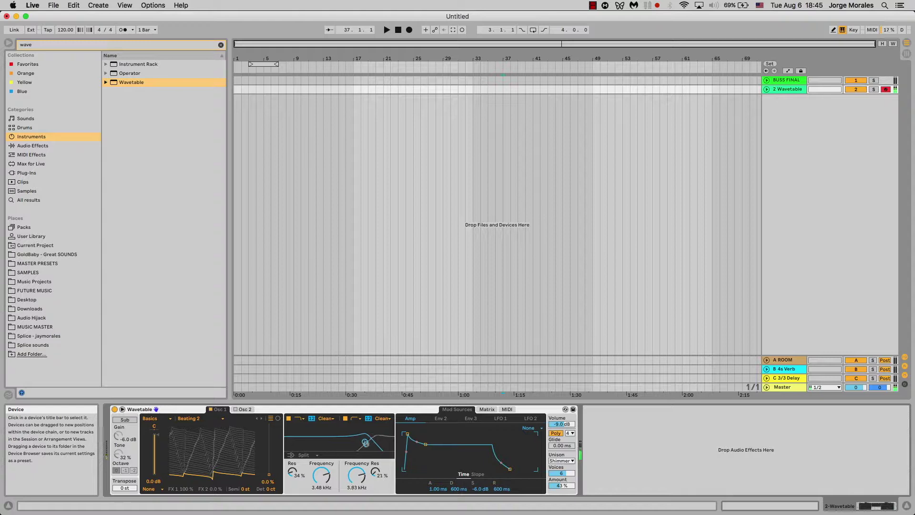
left_click_drag(365, 443, 350, 448)
Return filter routing to Serial and raise Filter 1's cutoff to about 4.34 kHz.
left_click(307, 455)
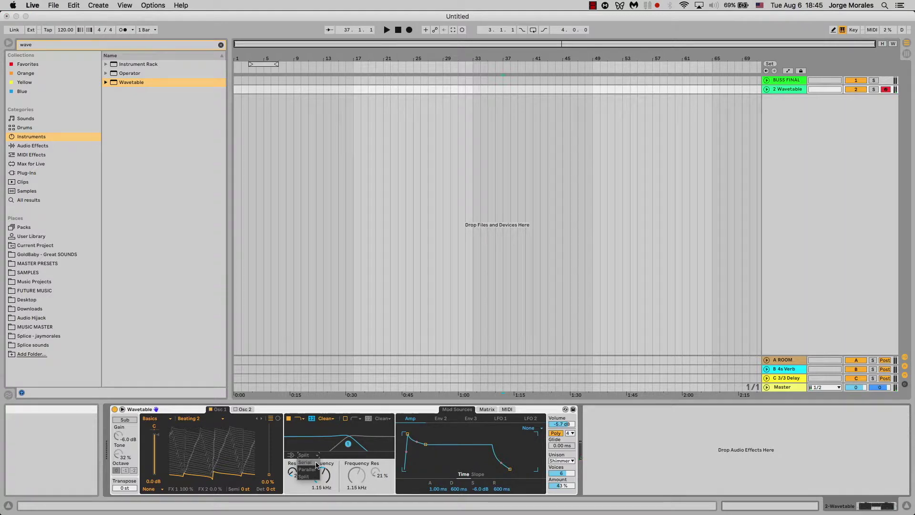
left_click(315, 462)
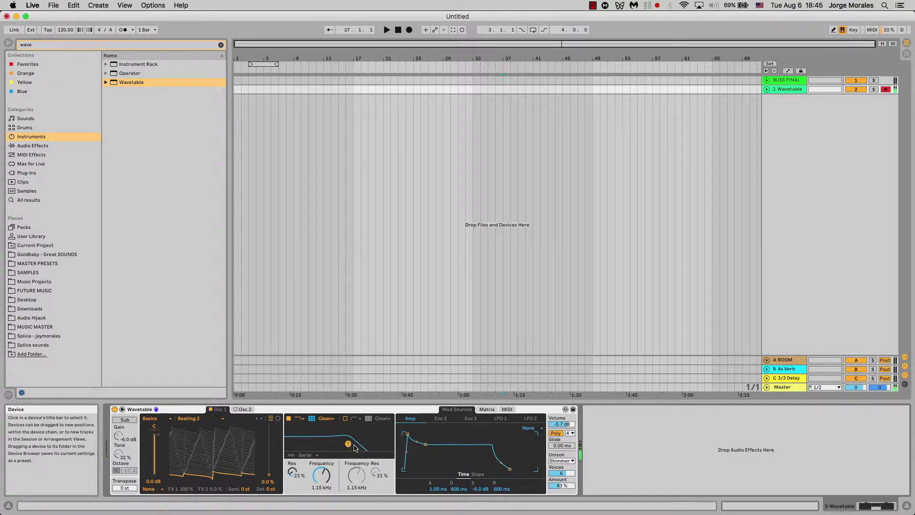
left_click_drag(354, 447, 373, 443)
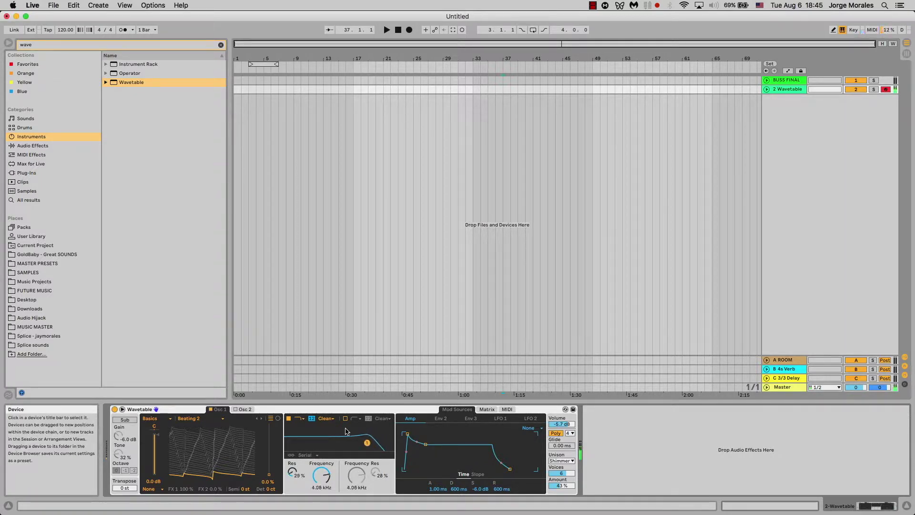
Set Filter 1's circuit to OSR with drive at 11.4 dB.
left_click(305, 422)
left_click(307, 421)
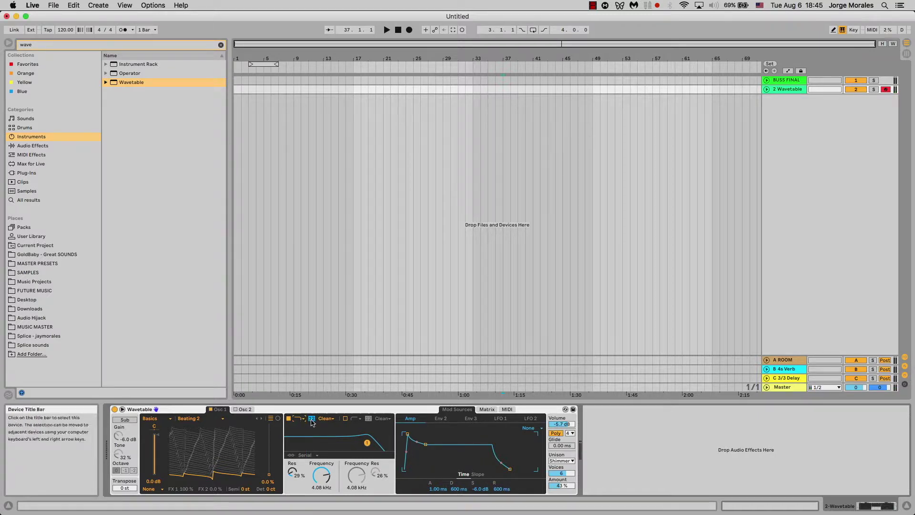
left_click(300, 420)
left_click(300, 420)
left_click(327, 419)
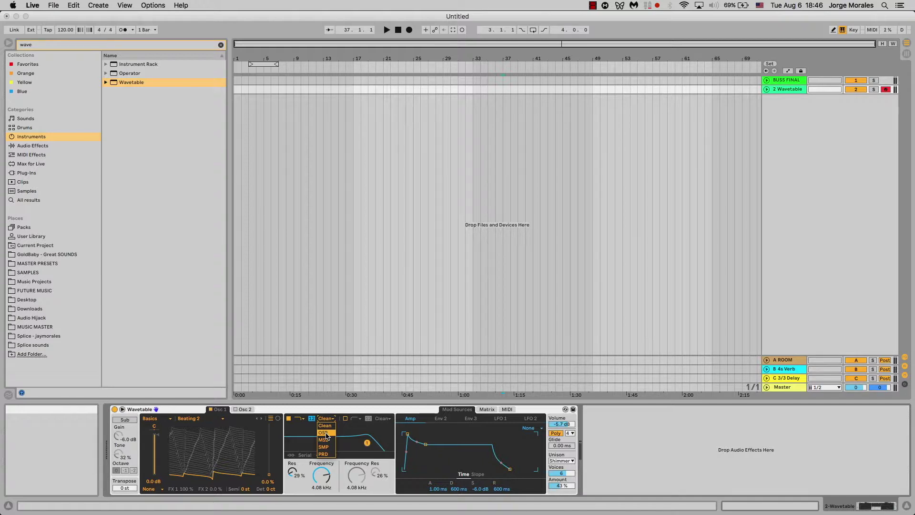
left_click(325, 433)
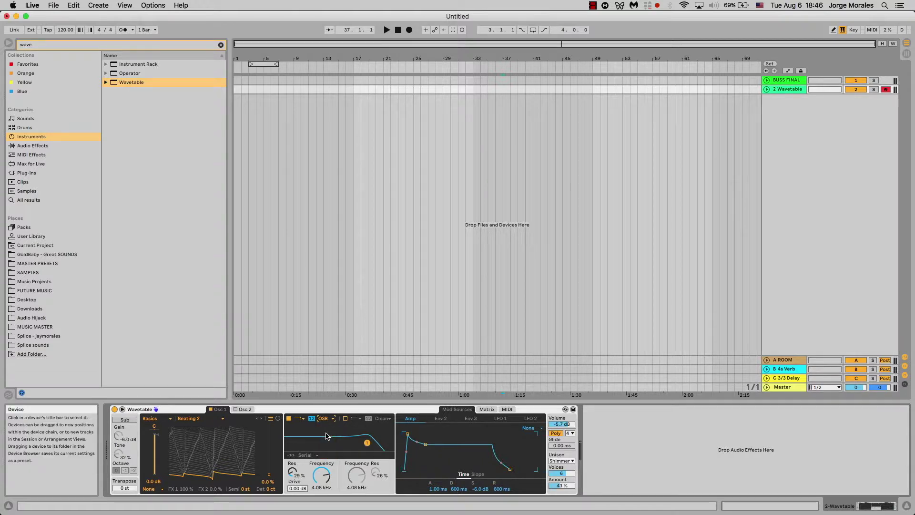
left_click(296, 489)
left_click_drag(296, 489, 296, 481)
Give Filter 1 a 24 dB slope, then try the Morph type and undo it.
left_click(345, 417)
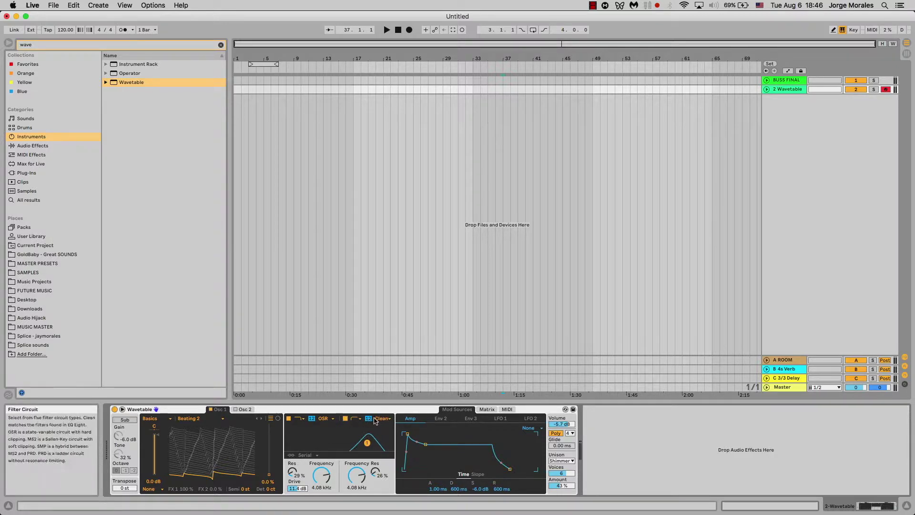
left_click(345, 418)
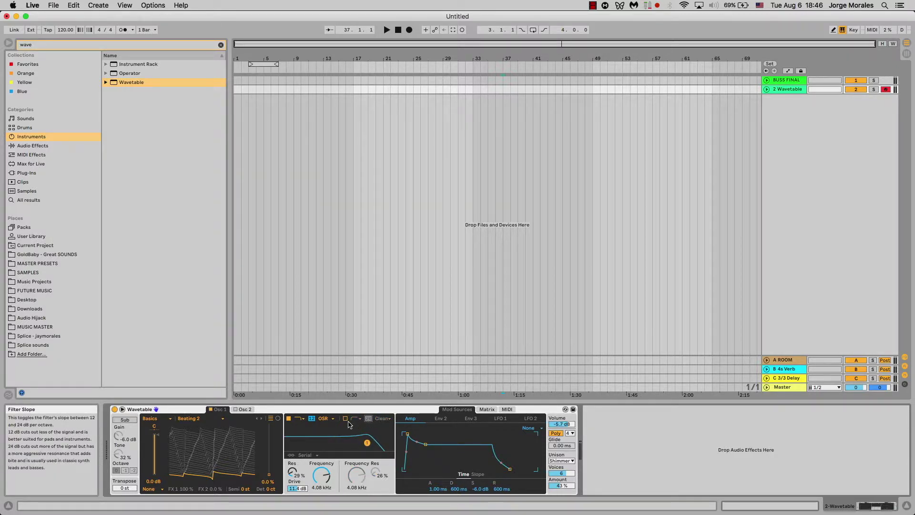
left_click(311, 419)
left_click(304, 421)
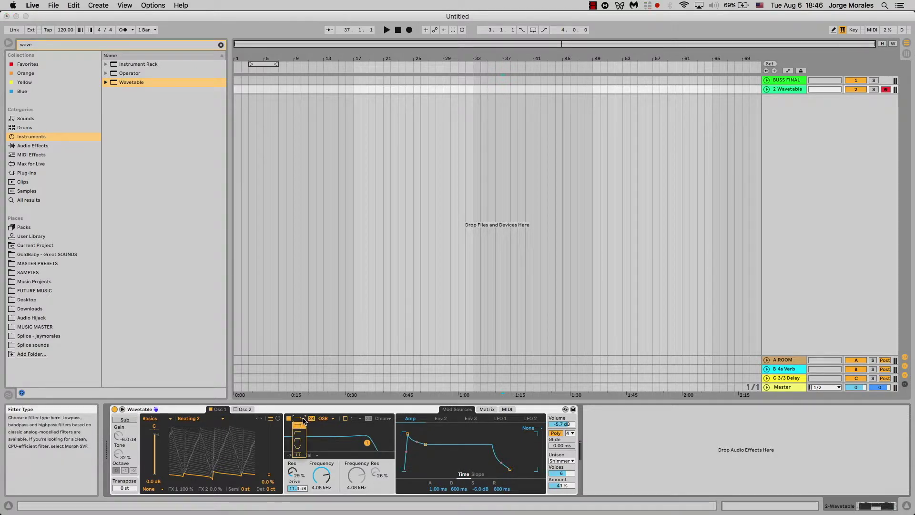
left_click(302, 454)
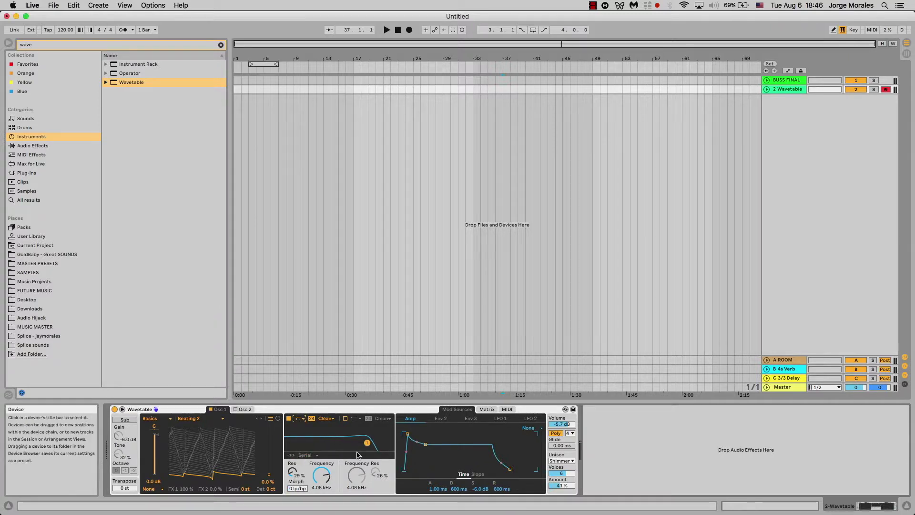
left_click_drag(321, 474, 321, 491)
key("super+z")
key("super+z")
key("super+z")
Toggle the expanded view and pull the Amp envelope's sustain down to silence.
left_click(188, 428)
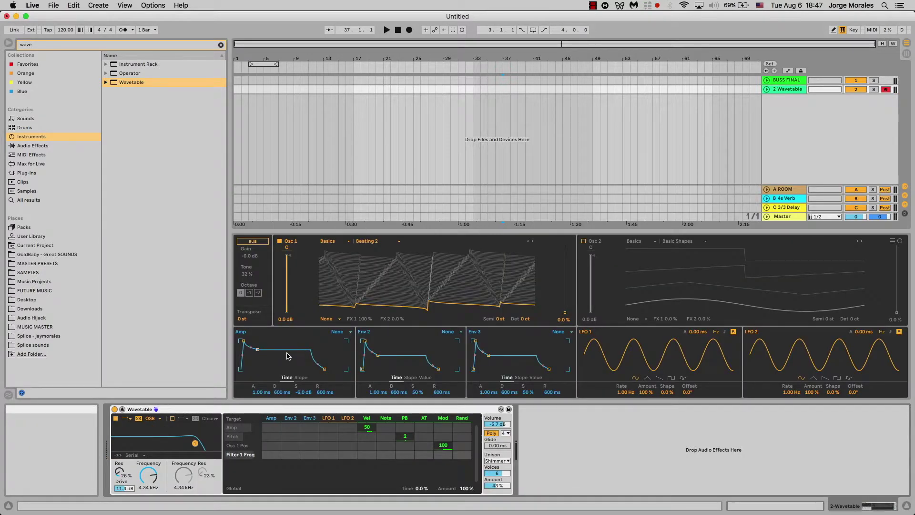
left_click(122, 409)
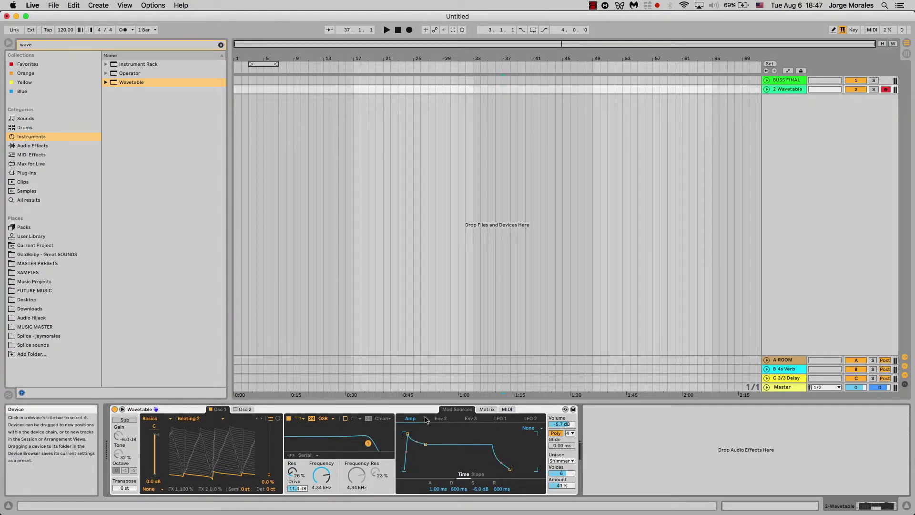
left_click_drag(425, 444, 434, 471)
Look through Env 2, Env 3 and LFO 1, then bring up the modulation matrix.
left_click(441, 418)
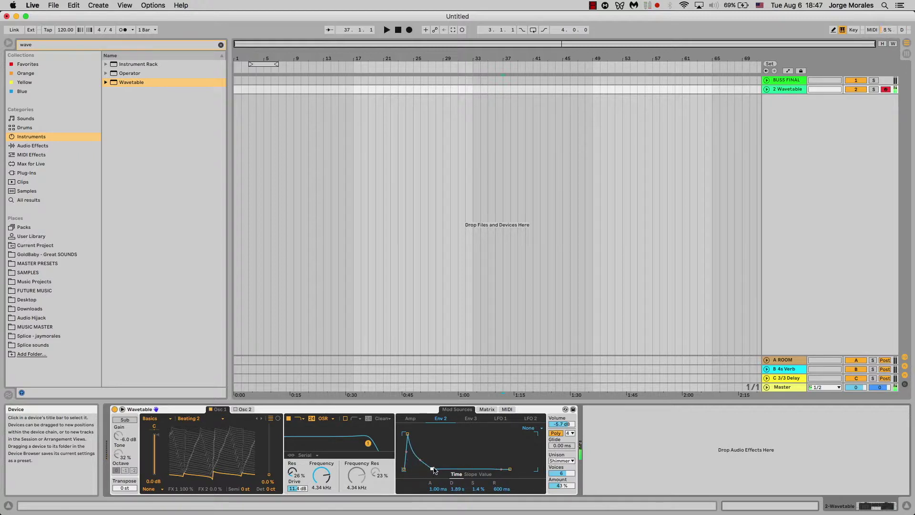
left_click(469, 420)
left_click(503, 420)
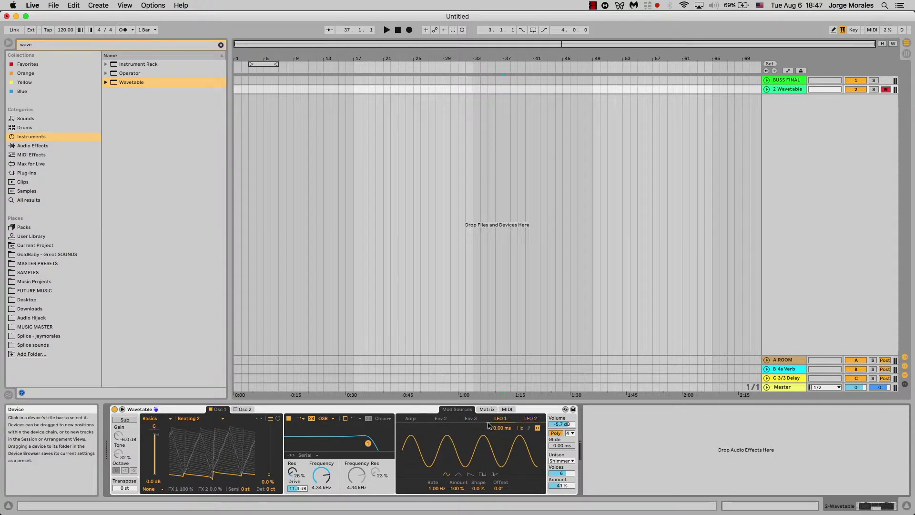
left_click(438, 421)
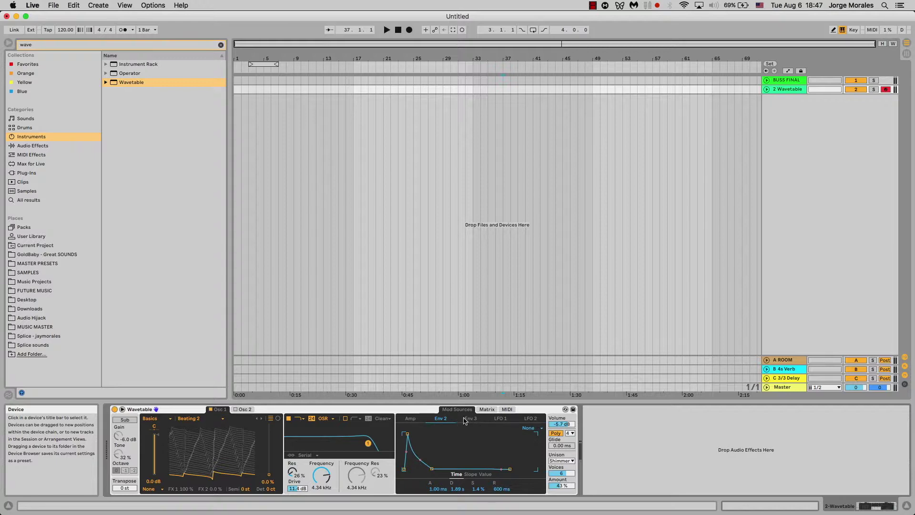
left_click(487, 410)
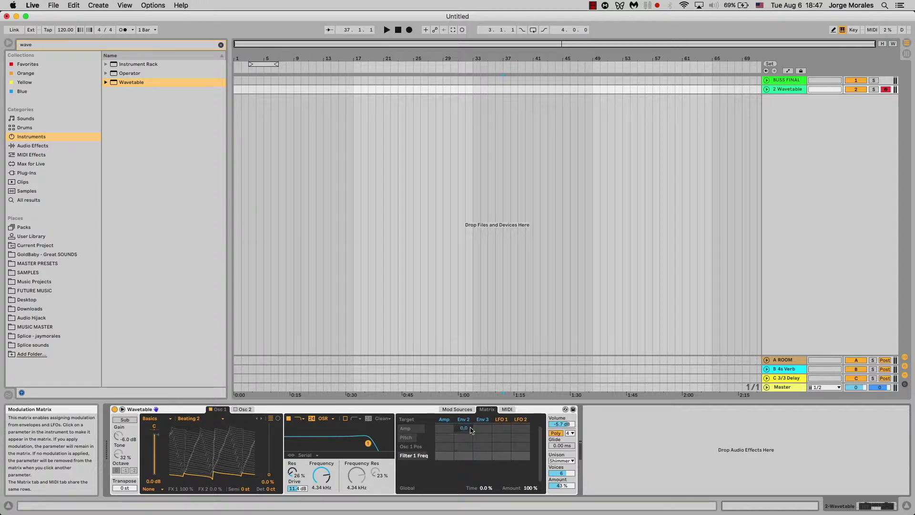
Route Env 2 to Filter 1 Freq at 97, set cutoff to 48.2 Hz, and shorten Env 2's decay.
left_click_drag(463, 455, 464, 441)
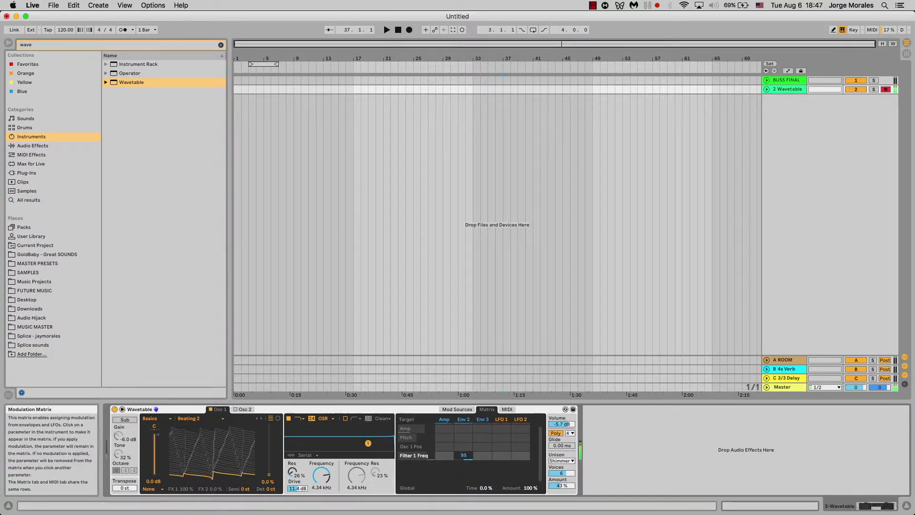
left_click_drag(328, 480, 329, 480)
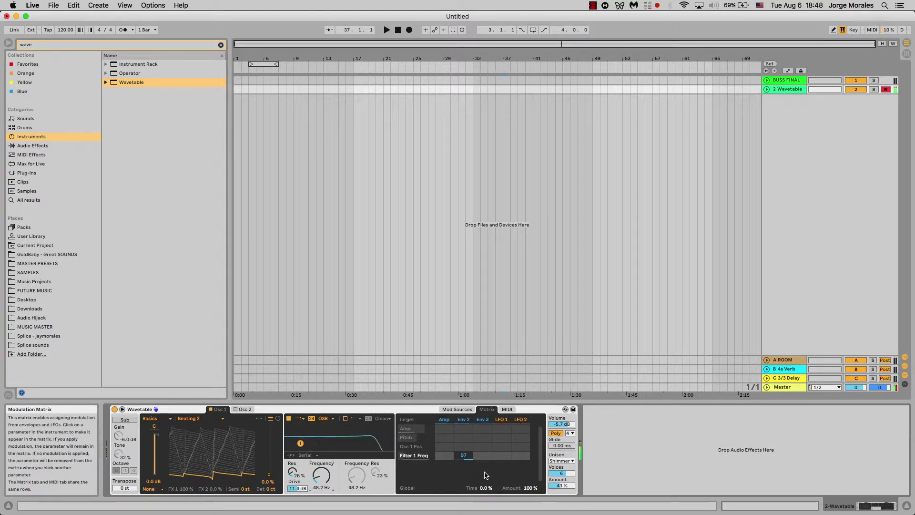
left_click(465, 409)
mouse_move(433, 469)
left_mouse_down()
mouse_move(419, 470)
mouse_move(412, 438)
mouse_move(418, 472)
left_mouse_up()
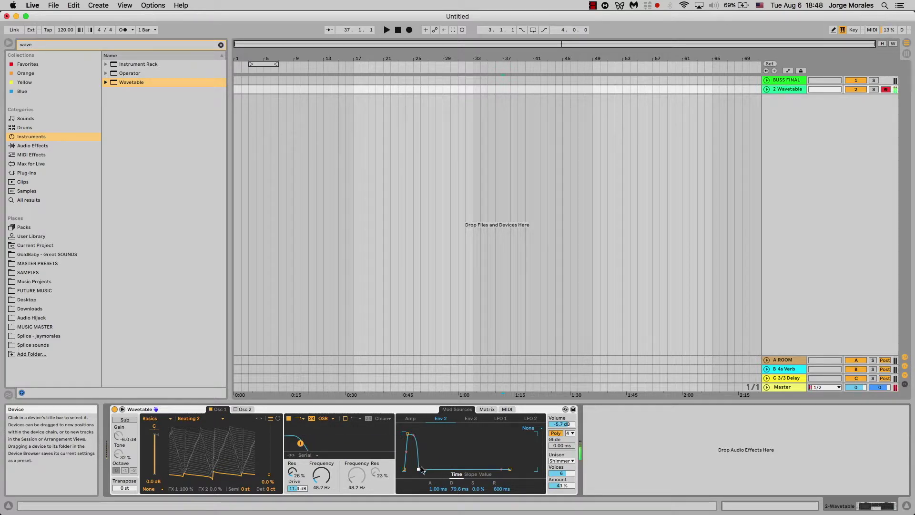
Stretch Env 2's decay to about 228 ms, then view Env 3 and LFO 1.
left_click_drag(421, 470, 422, 468)
left_click(470, 418)
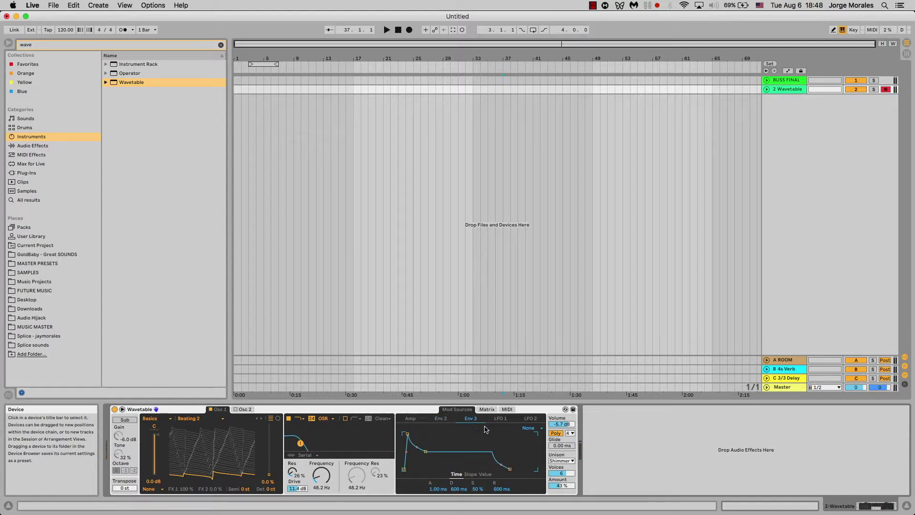
left_click(502, 419)
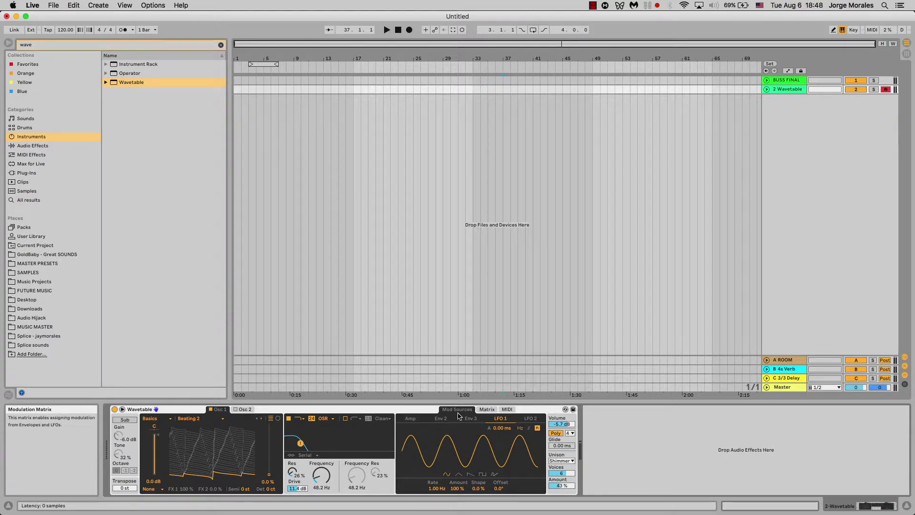
Route LFO 1 to pitch at 11.2 in the modulation matrix.
left_click(486, 409)
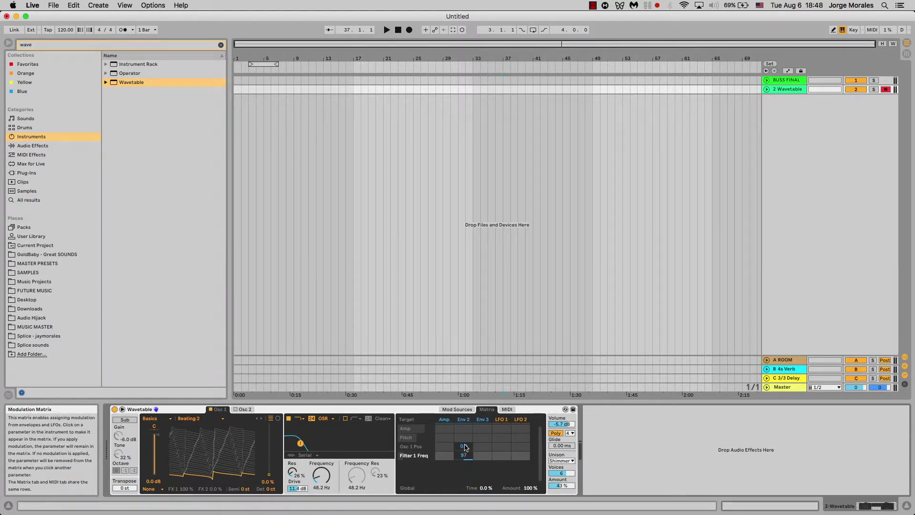
mouse_move(502, 437)
left_mouse_down()
mouse_move(502, 422)
mouse_move(501, 439)
left_mouse_up()
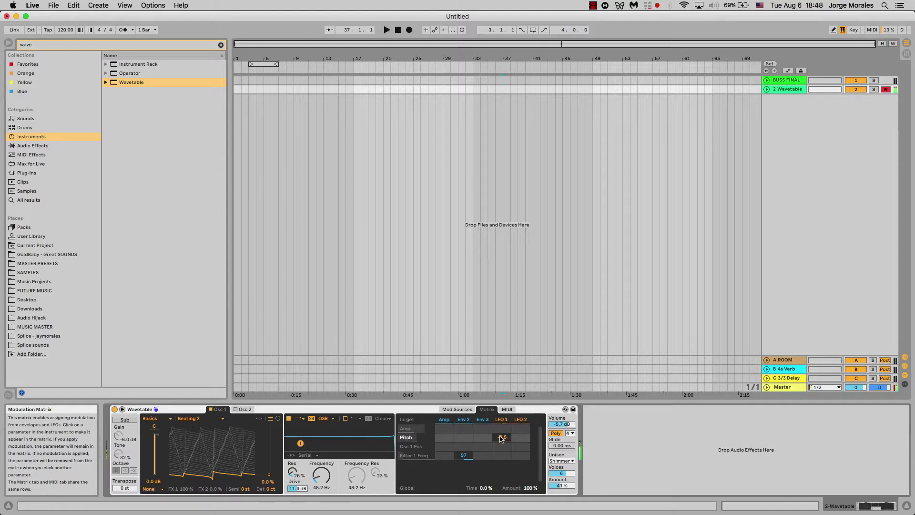
left_click(501, 418)
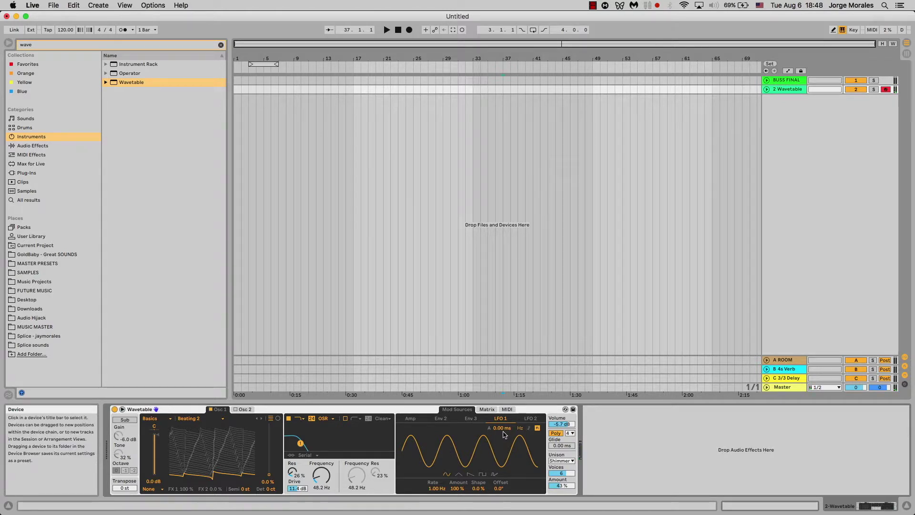
Give LFO 1 a triangle wave with a tempo-synced rate, then view LFO 2's sine settings.
left_click(471, 475)
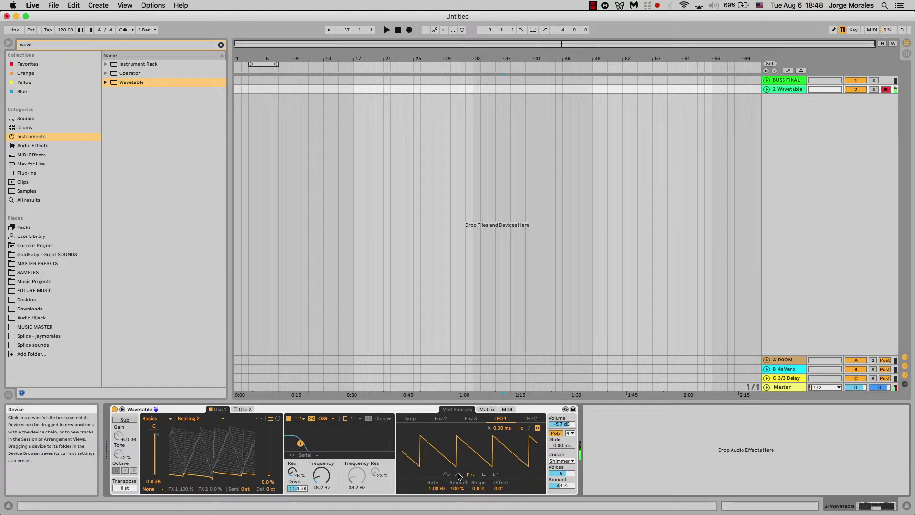
left_click(459, 475)
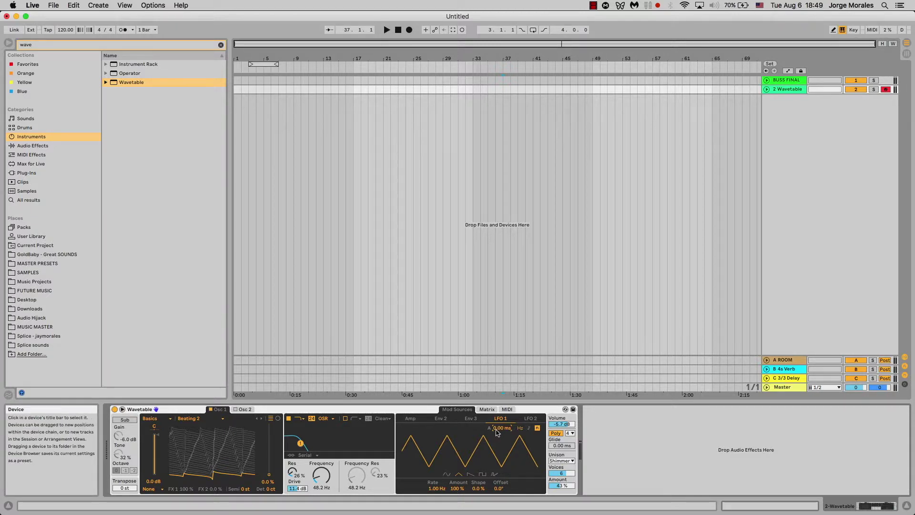
left_click(529, 428)
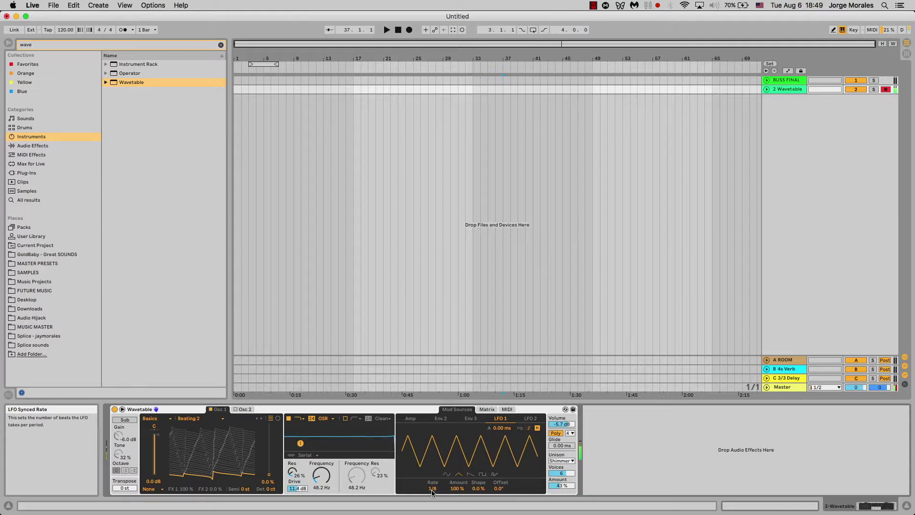
left_click_drag(433, 488, 435, 509)
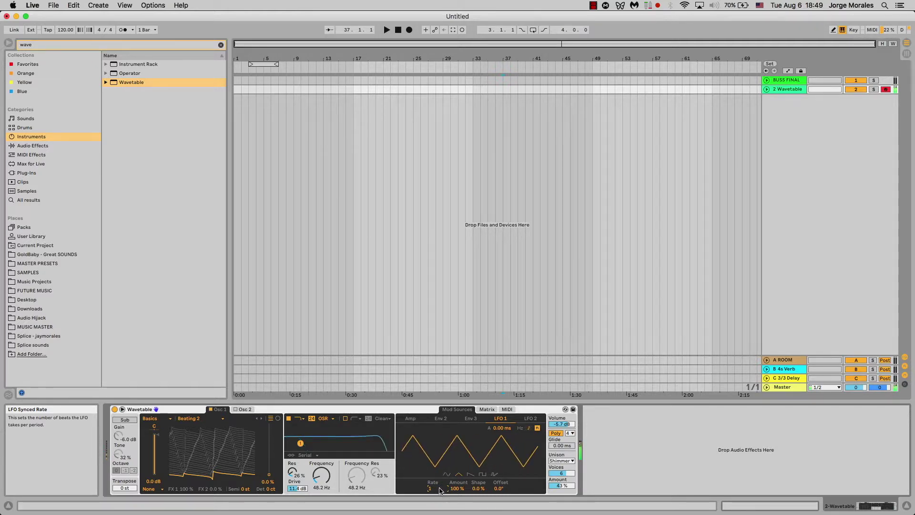
left_click(520, 419)
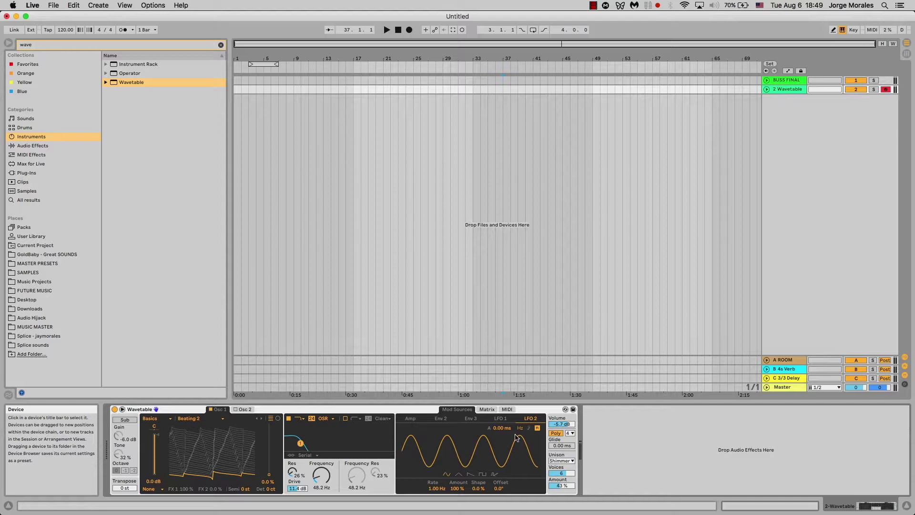
Make LFO 2 a square wave, then add and remove an LFO 2 to Filter 1 Freq routing in the matrix.
left_click(482, 474)
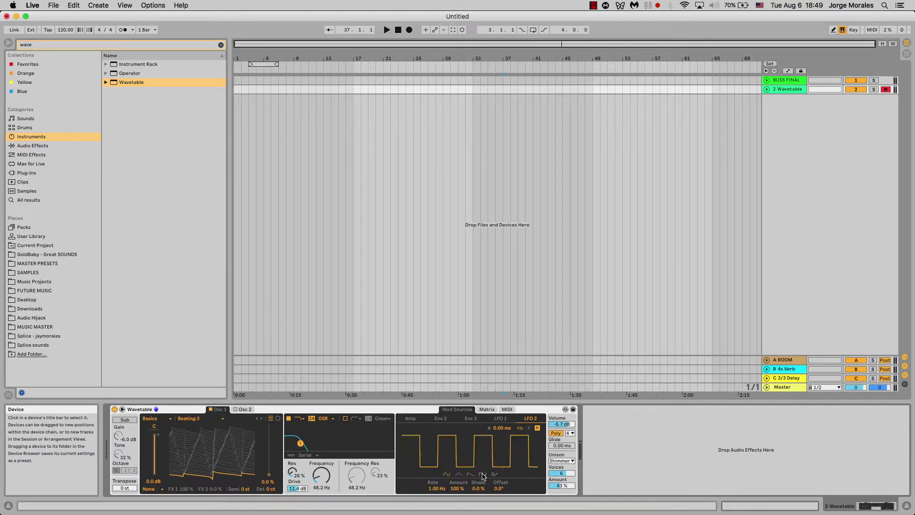
left_click(484, 410)
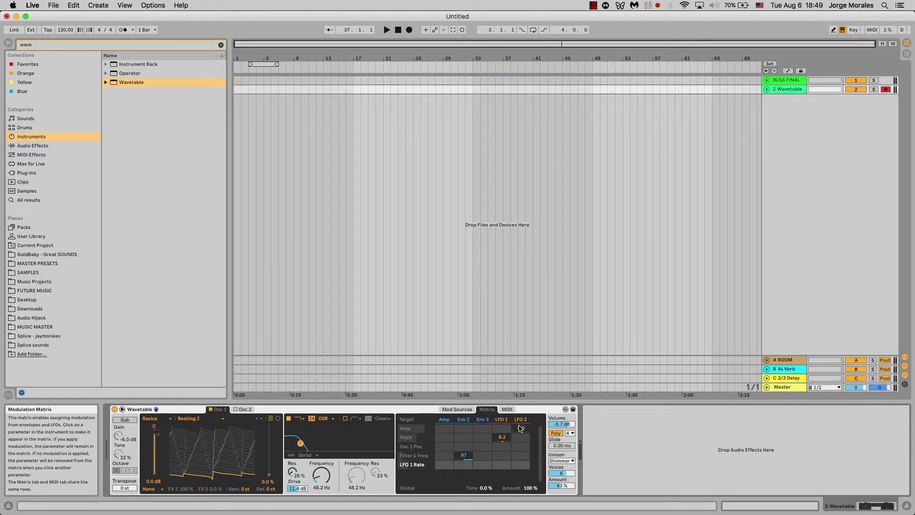
left_click_drag(523, 455, 523, 456)
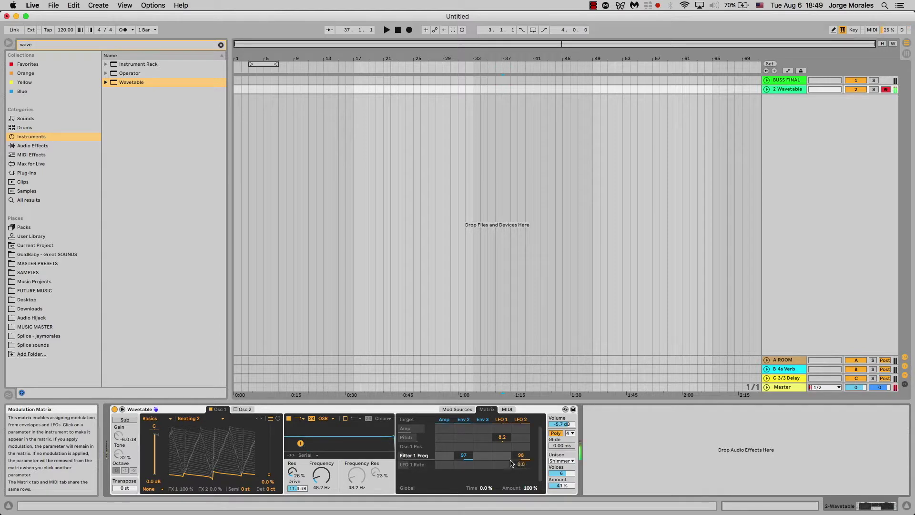
mouse_move(521, 455)
left_mouse_down()
mouse_move(521, 496)
mouse_move(522, 434)
mouse_move(523, 465)
mouse_move(528, 456)
left_mouse_up()
double_click(529, 456)
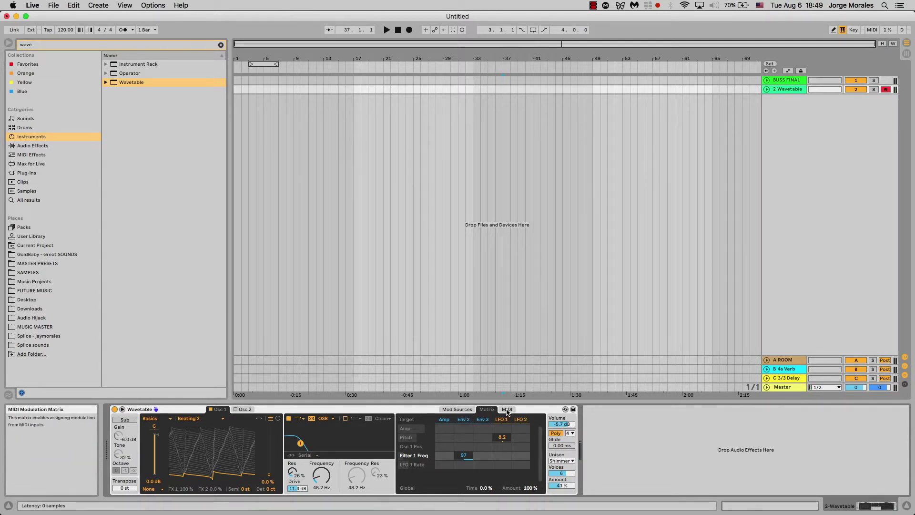
Add and clear an Env 3 modulation on Filter 1 Freq, leaving only Env 2.
left_click(482, 455)
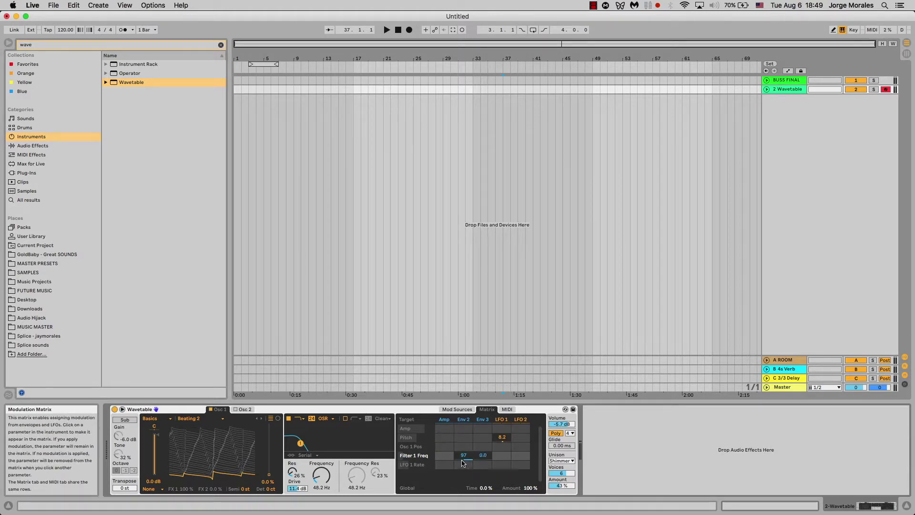
left_click(457, 459)
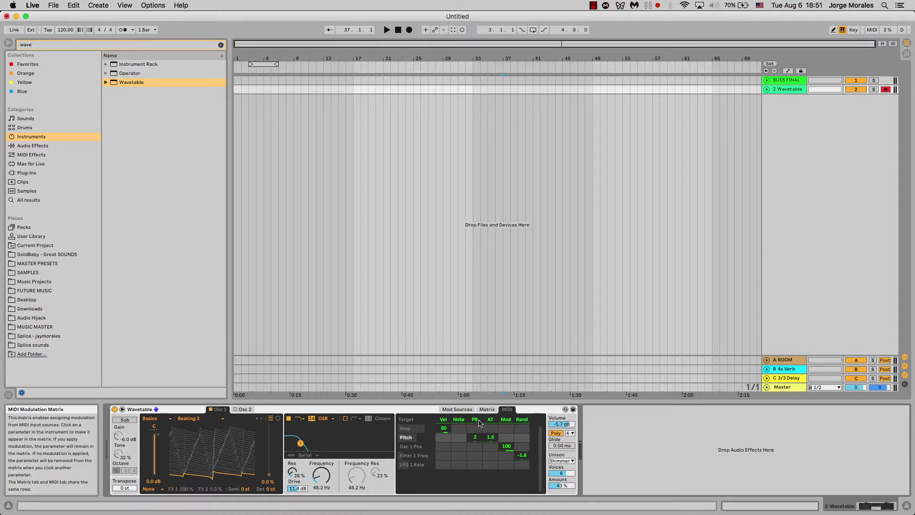
left_click(488, 413)
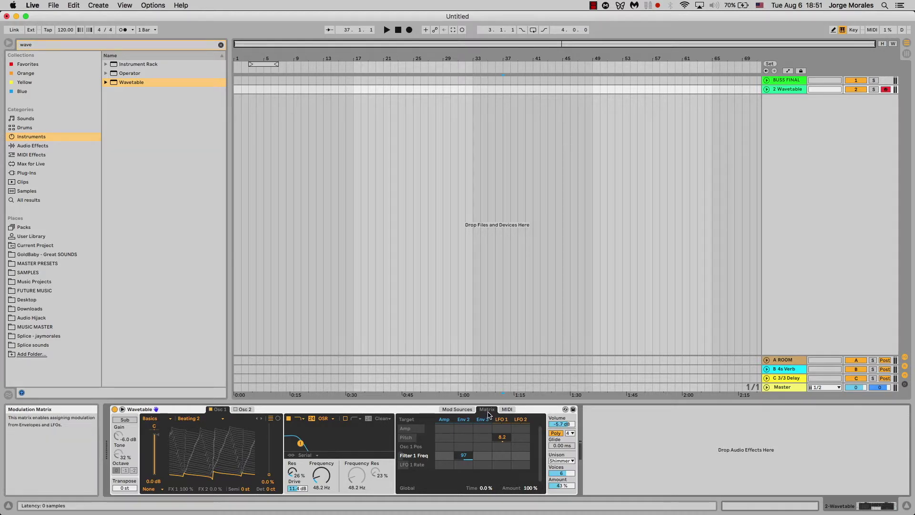
Switch to Mono, lengthen the glide time and raise Filter 1 frequency to 1.31 kHz.
left_click(556, 432)
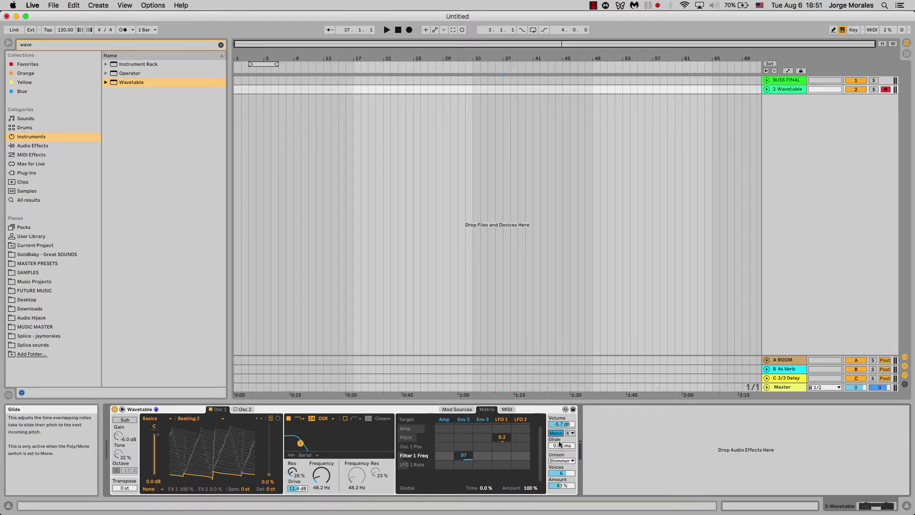
scroll(562, 448, "up", 10)
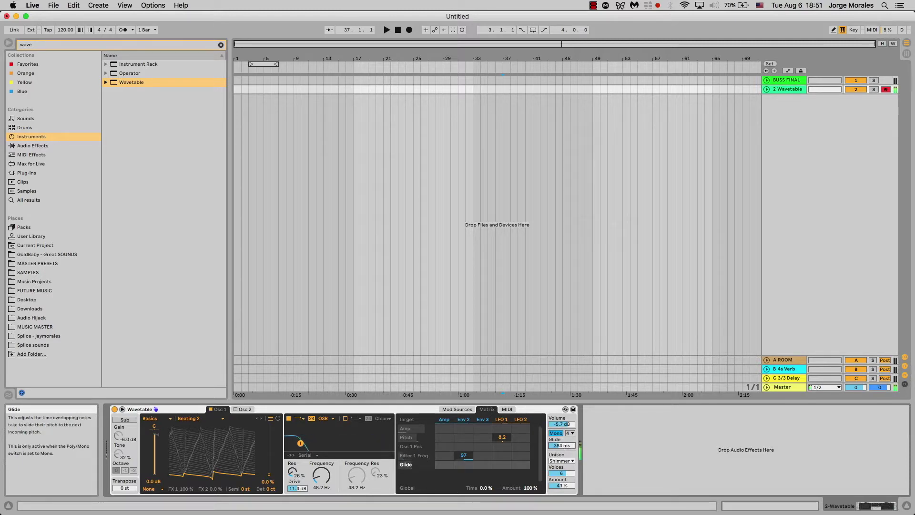
scroll(562, 446, "down", 10)
scroll(562, 446, "up", 8)
scroll(326, 479, "up", 10)
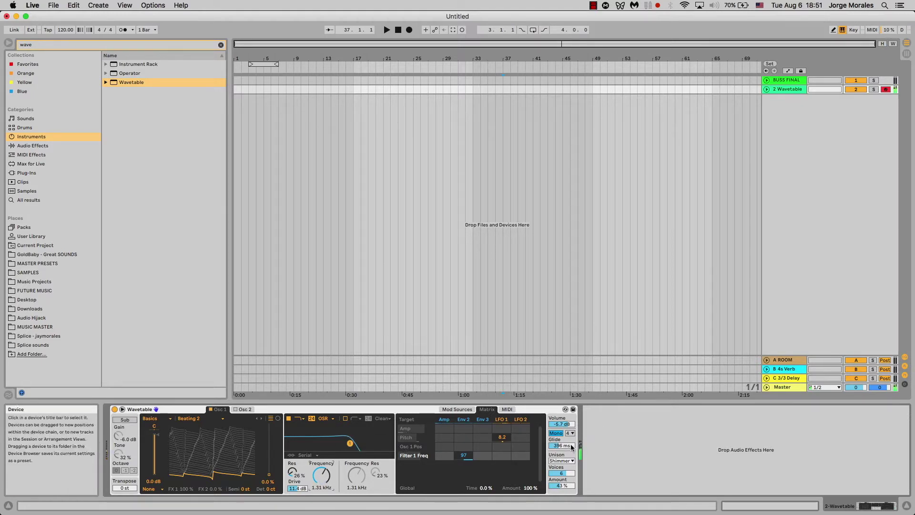
Return the voice mode to Poly with 8 voices.
left_click(556, 432)
left_click(570, 432)
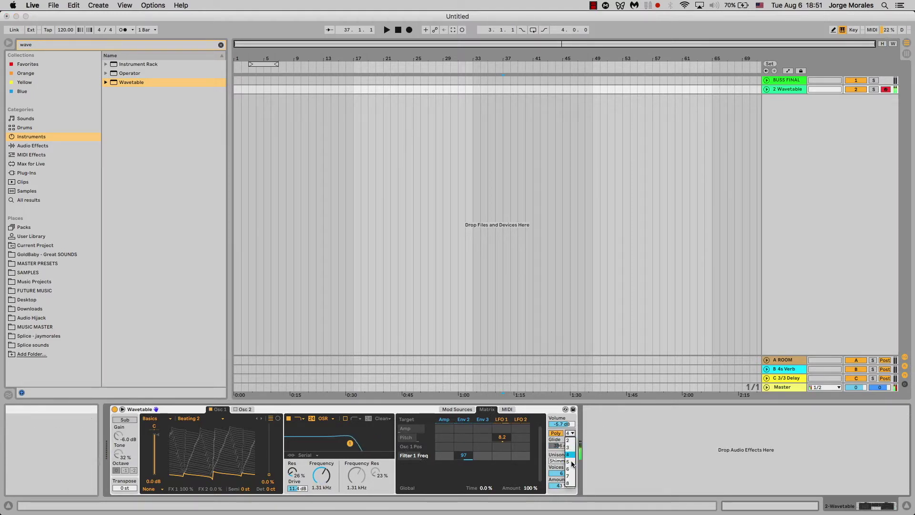
left_click(568, 469)
left_click(572, 434)
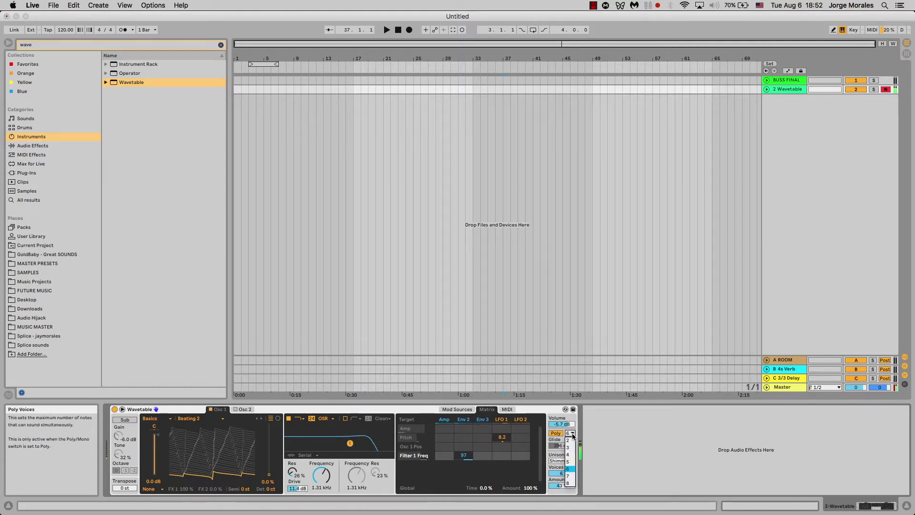
left_click(568, 483)
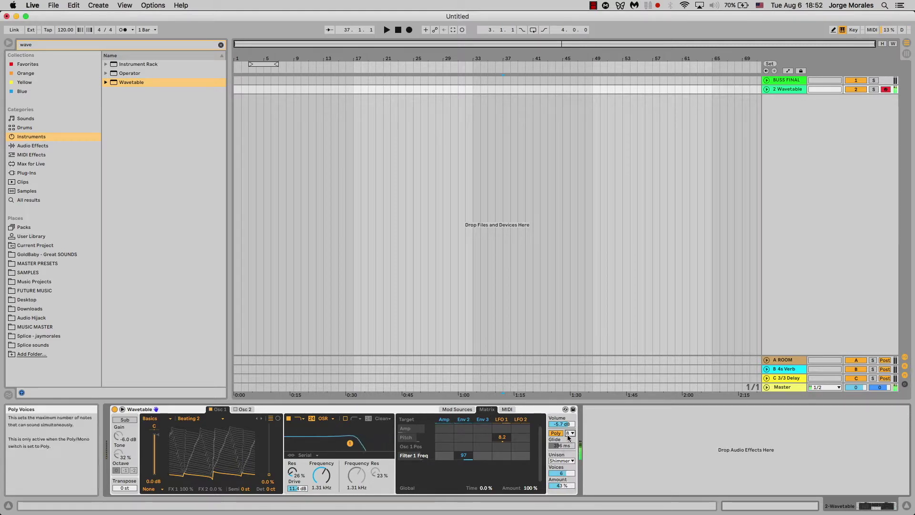
Try the Classic, Shimmer and Noise unison modes and lower the filter cutoff to 313 Hz.
left_click(564, 462)
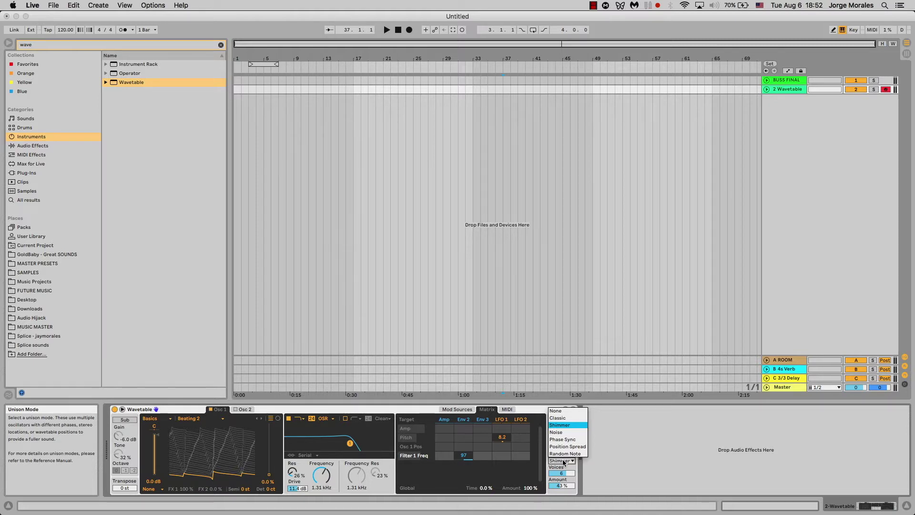
left_click(557, 417)
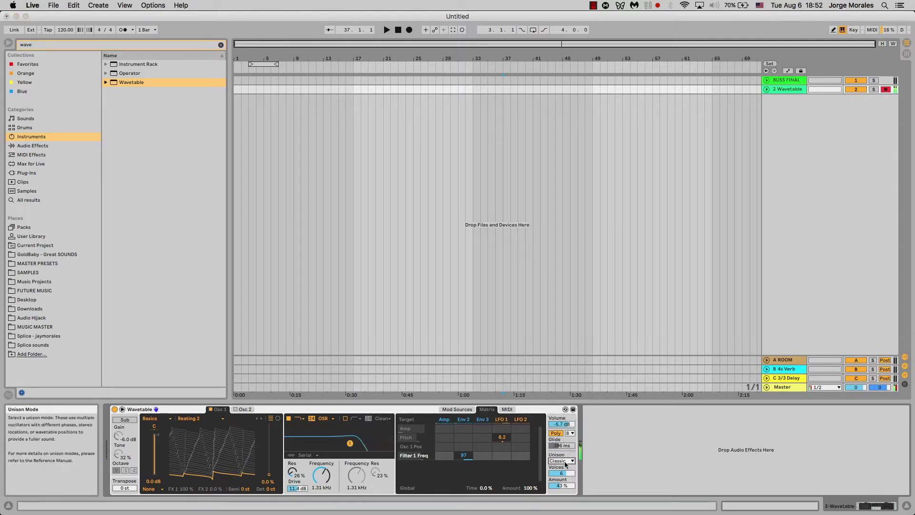
left_click(567, 461)
left_click(563, 425)
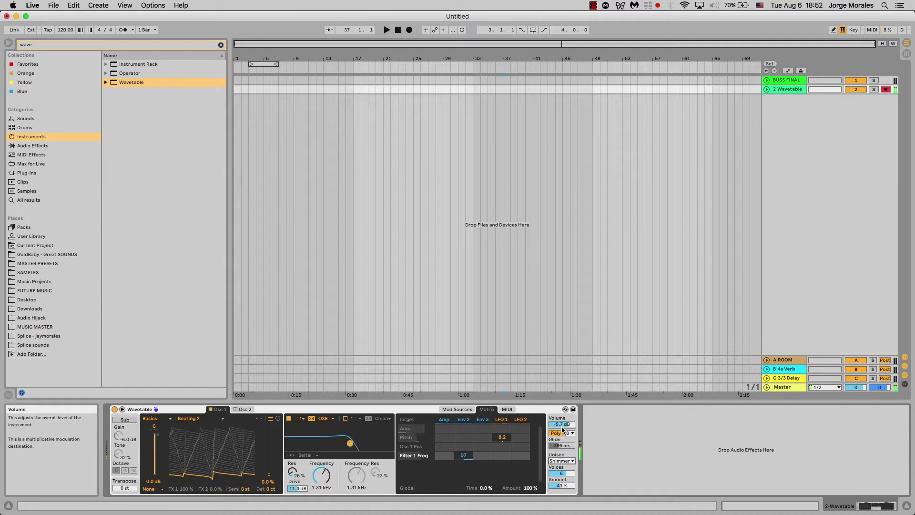
left_click(567, 461)
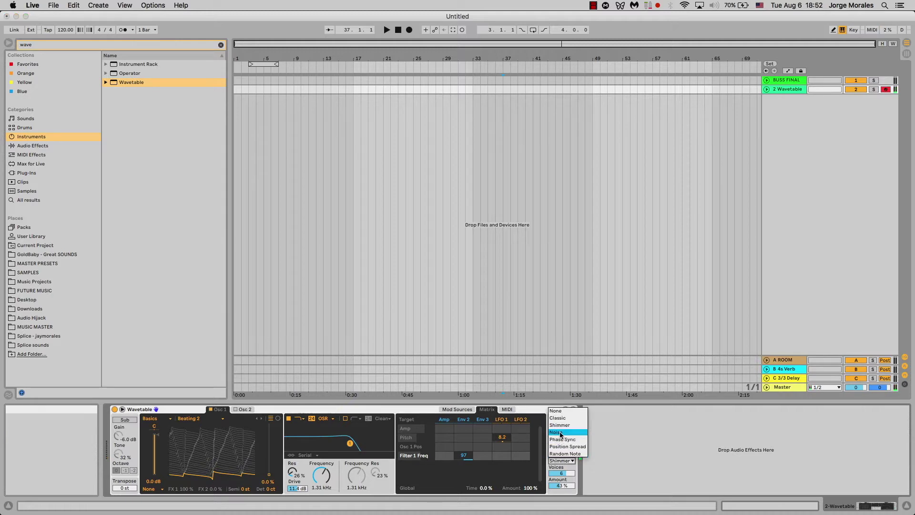
left_click(560, 435)
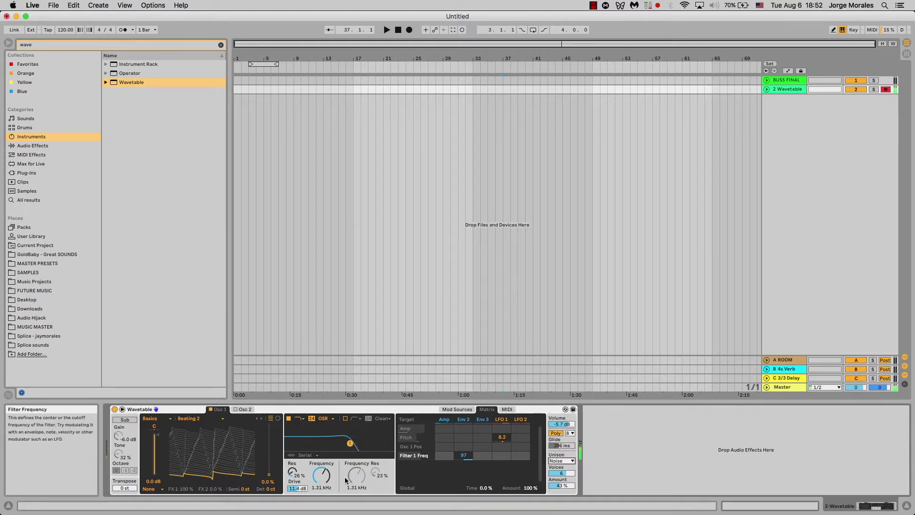
left_click_drag(321, 475, 321, 501)
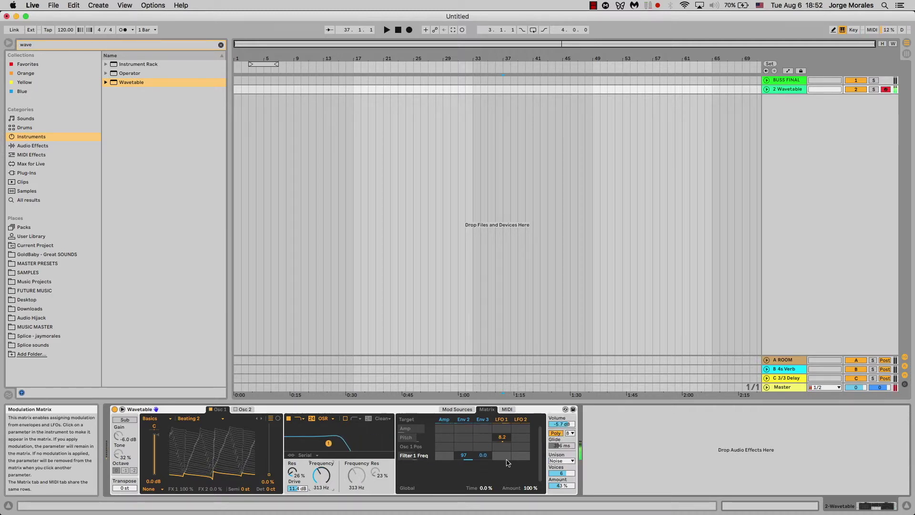
Try the Phase Sync, Position Spread and Random Note modes, setting unison to 8 voices at 13% amount.
left_click(560, 461)
left_click(560, 445)
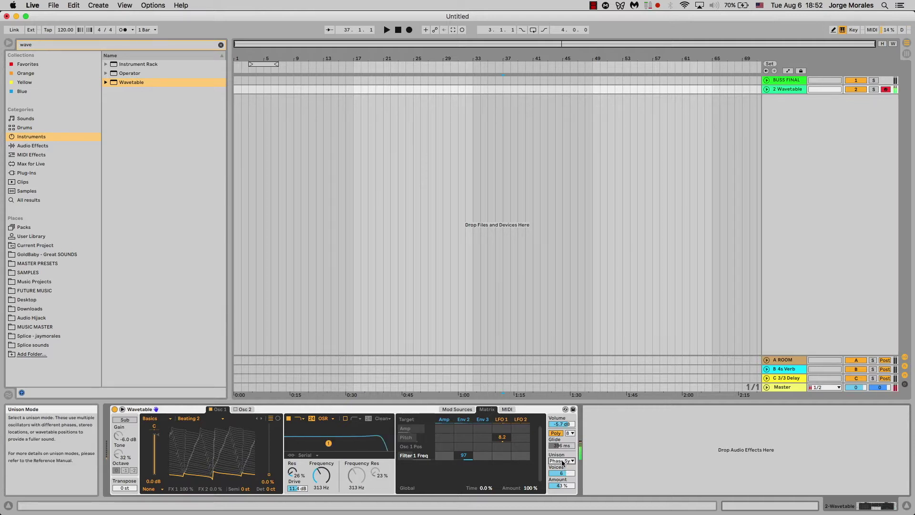
left_click(562, 461)
left_click(563, 453)
left_click(561, 461)
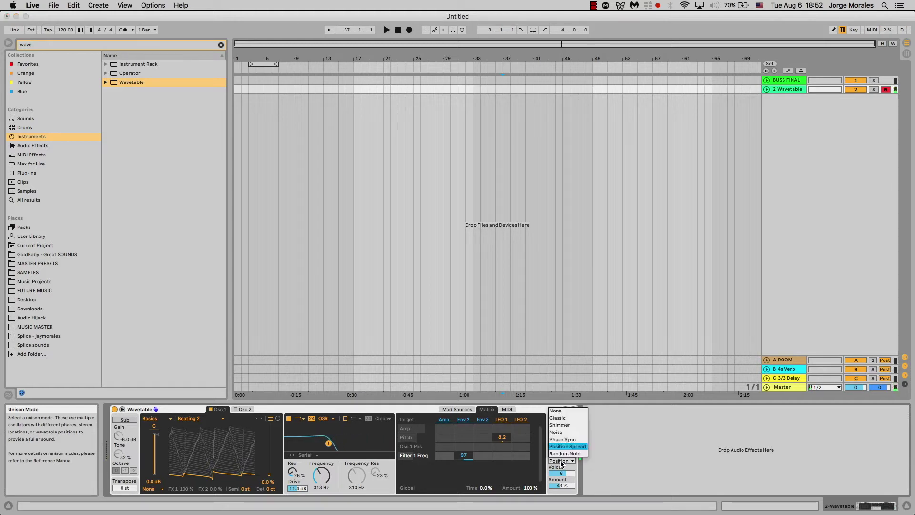
left_click(561, 453)
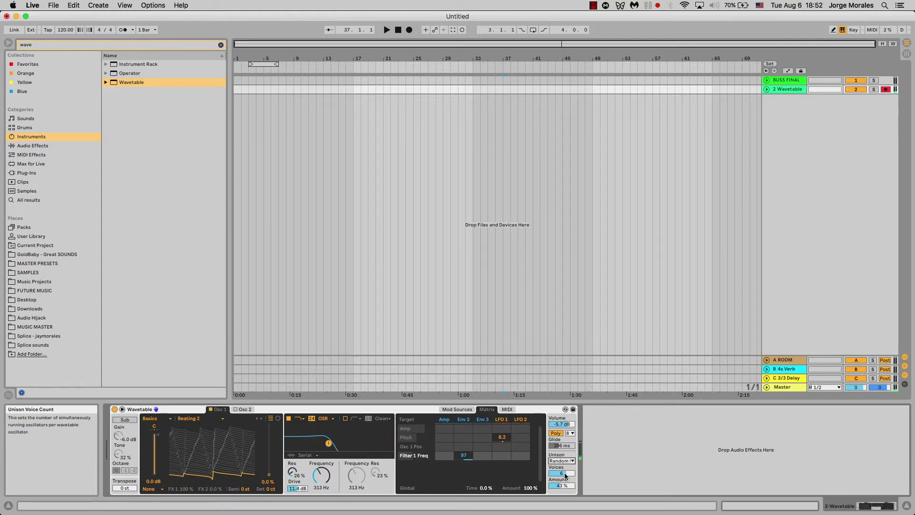
left_click_drag(561, 473, 561, 469)
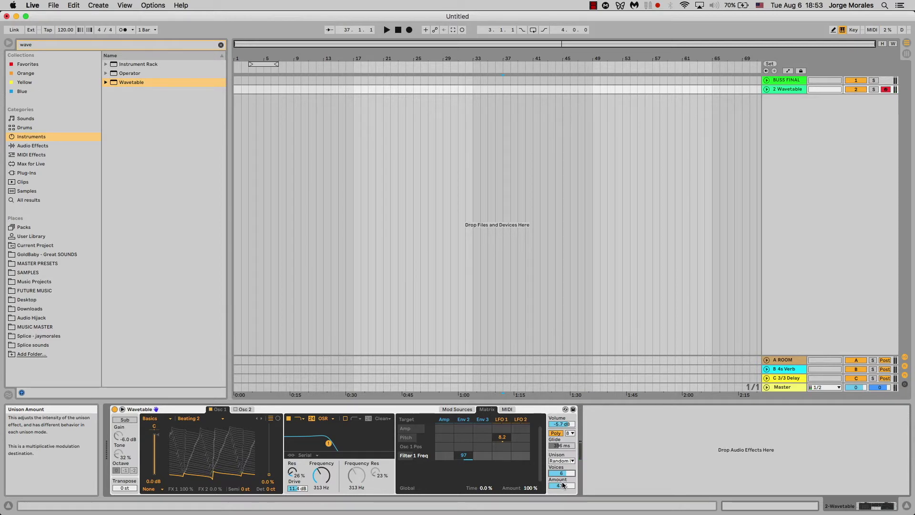
left_click_drag(562, 485, 561, 505)
Set unison back to Classic and show the Env 3 envelope in the mod sources.
left_click(561, 460)
left_click(559, 417)
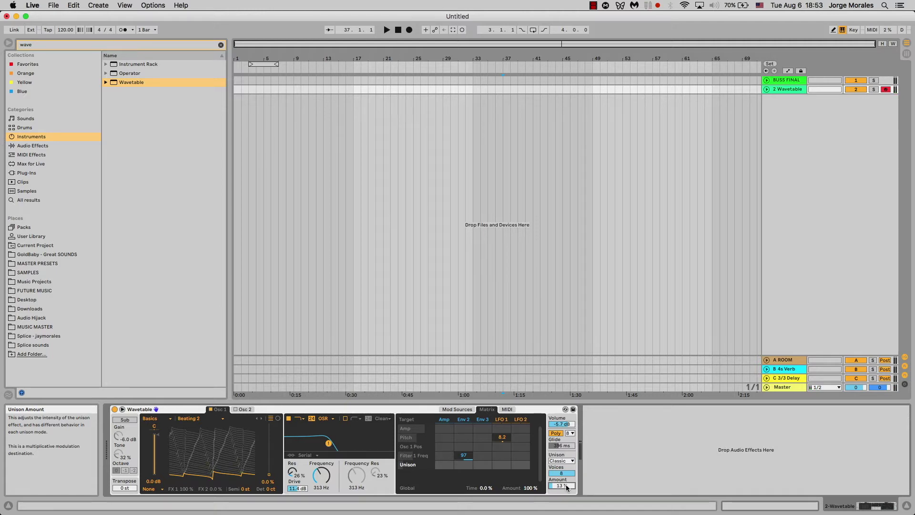
left_click(456, 409)
left_click(487, 409)
left_click(457, 409)
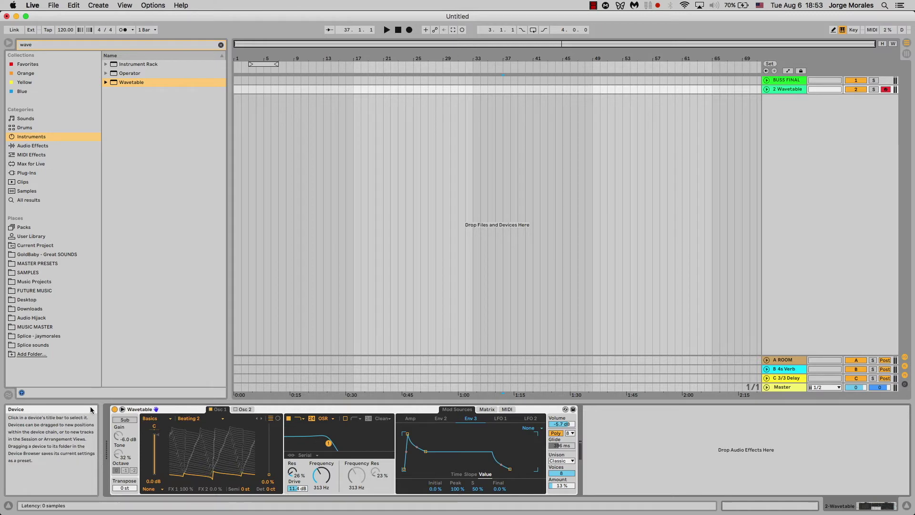
Toggle Wavetable's expanded view to show both oscillators, three envelopes, two LFOs and the matrix.
left_click(122, 409)
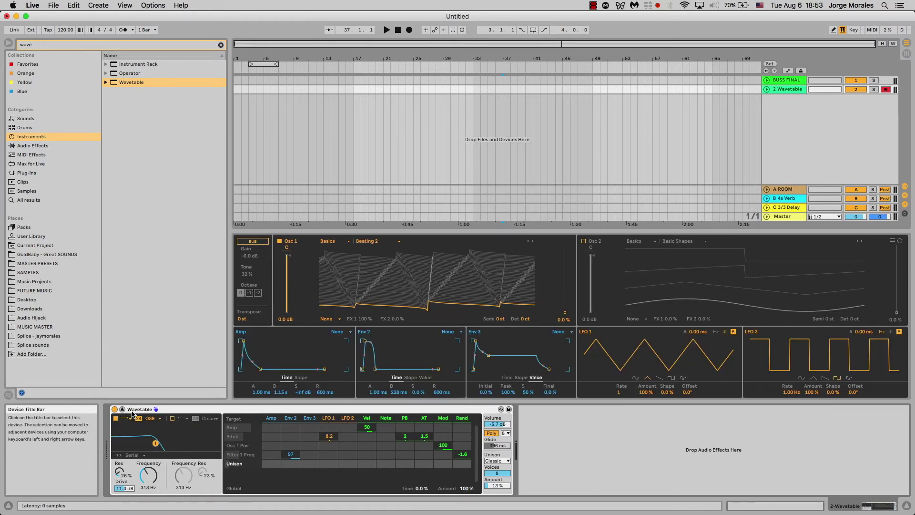